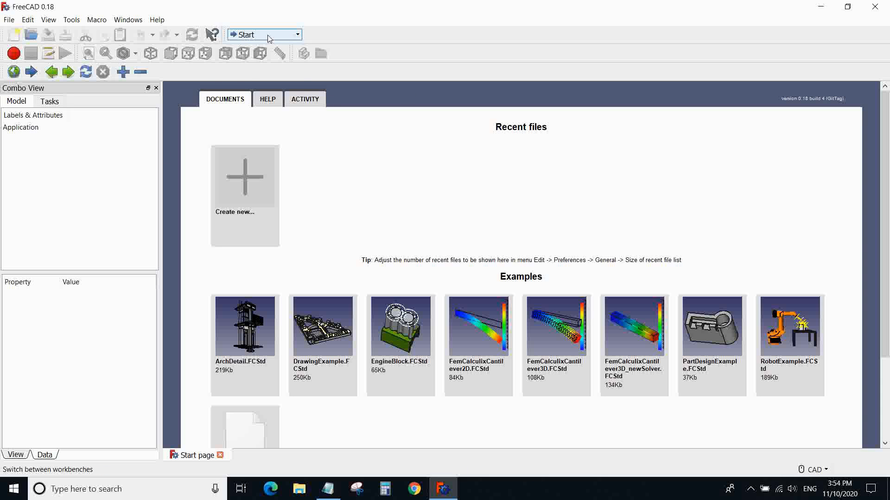
- Switch to the Part Design workbench and create a new empty document
{"action": "left_click", "coordinate": [295, 38]}
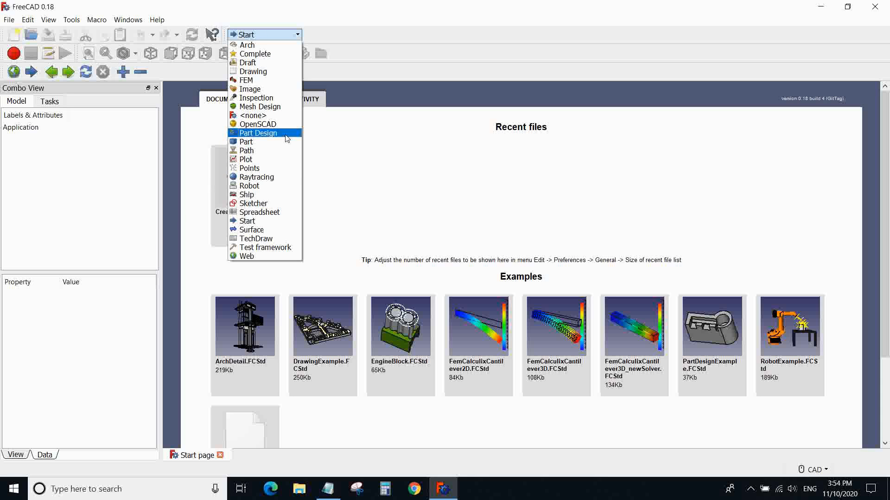
{"action": "left_click", "coordinate": [270, 134]}
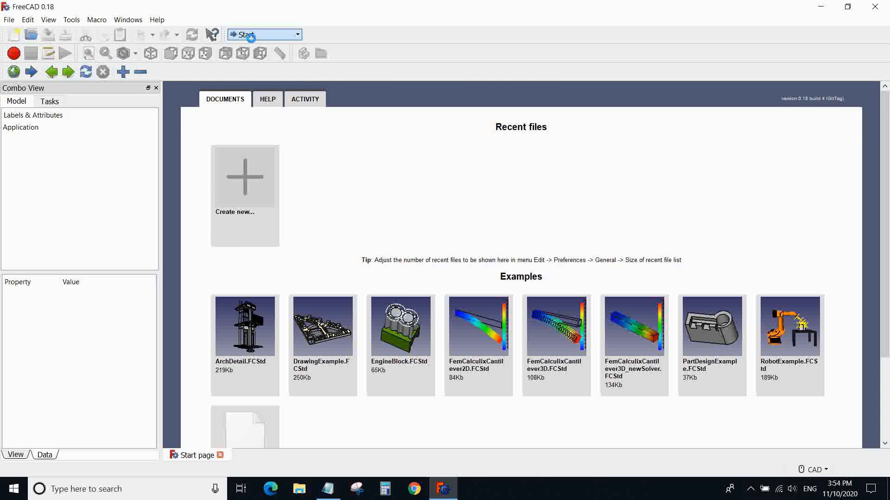
{"action": "left_click", "coordinate": [240, 185]}
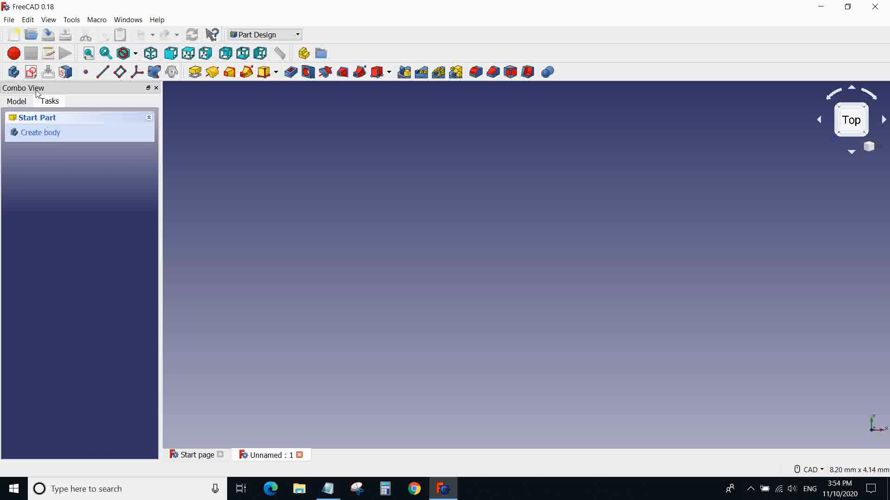
{"action": "left_click", "coordinate": [36, 134]}
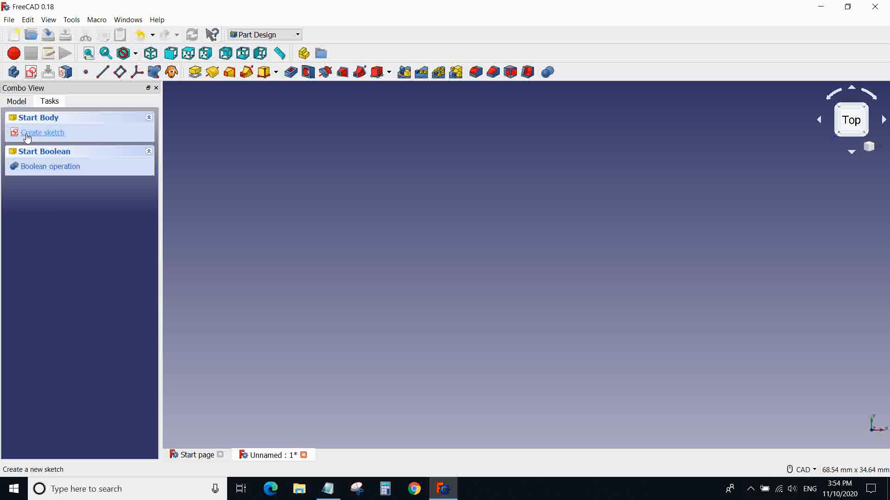
{"action": "left_click", "coordinate": [42, 134]}
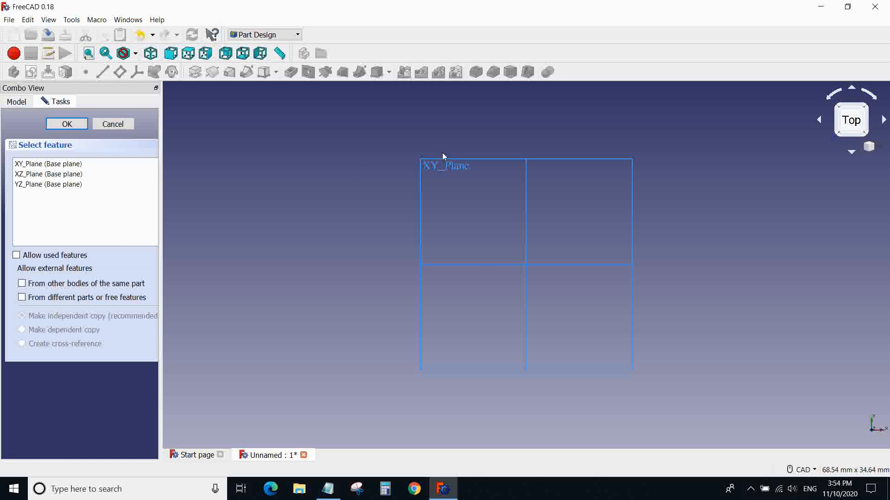
{"action": "middle_click_drag", "start_coordinate": [691, 153], "coordinate": [636, 221]}
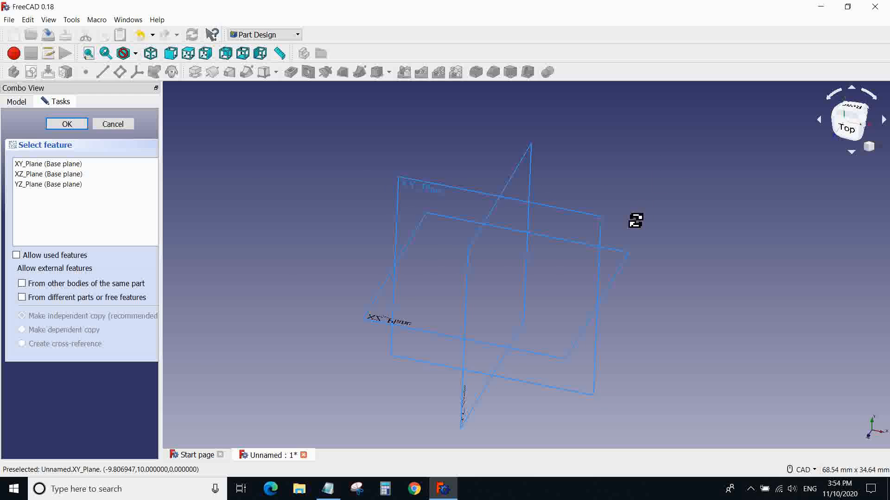
{"action": "left_click", "coordinate": [433, 184]}
{"action": "middle_click_drag", "start_coordinate": [373, 167], "coordinate": [415, 140]}
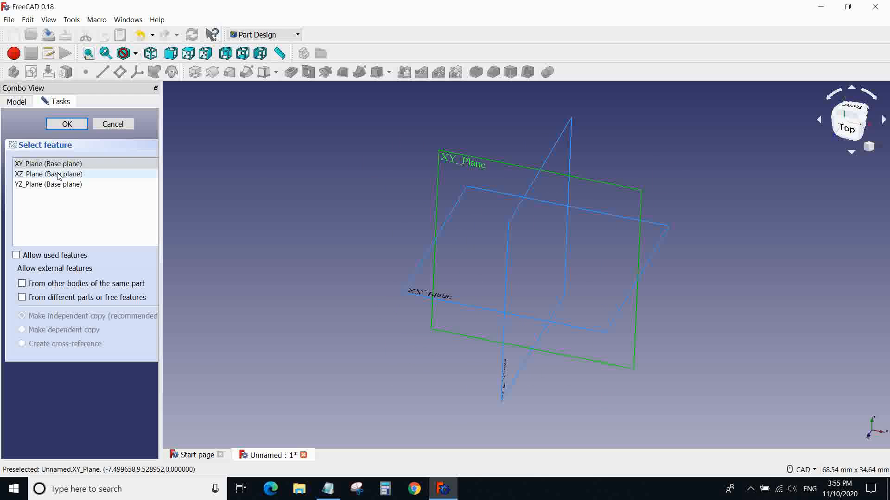
{"action": "left_click", "coordinate": [59, 124]}
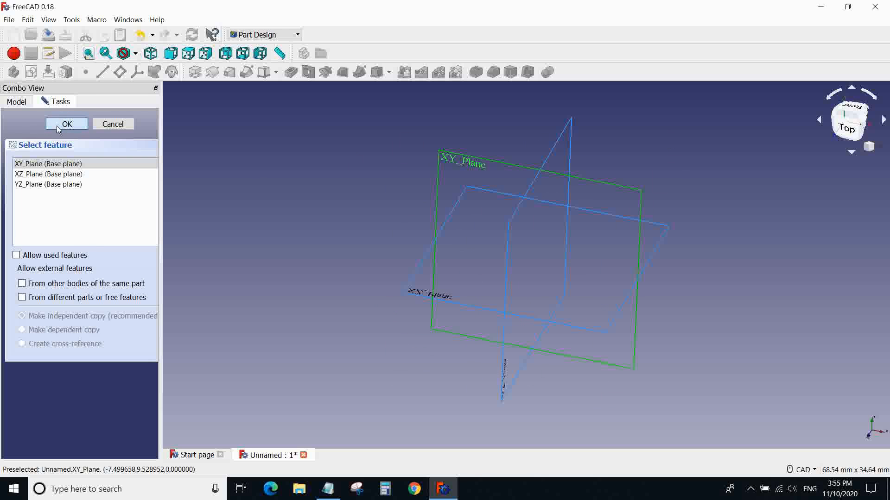
{"action": "scroll", "coordinate": [532, 217], "scroll_direction": "down", "scroll_amount": 2}
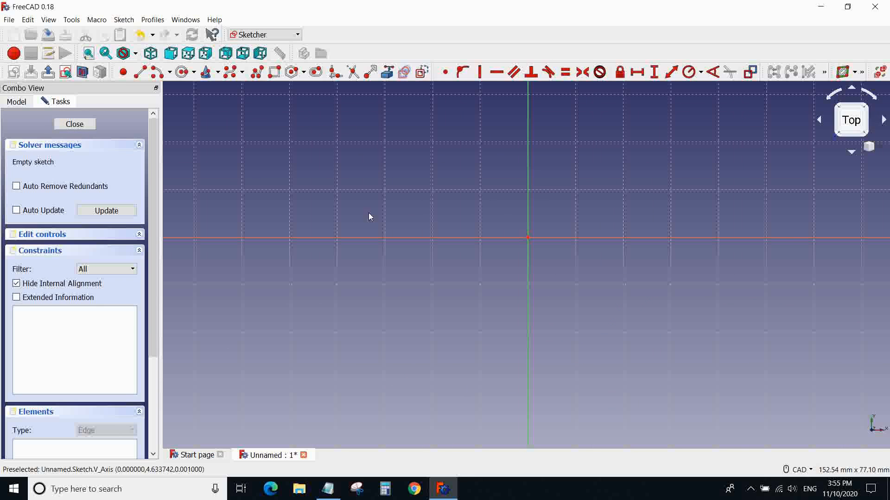
{"action": "middle_click_drag", "start_coordinate": [523, 145], "coordinate": [465, 187]}
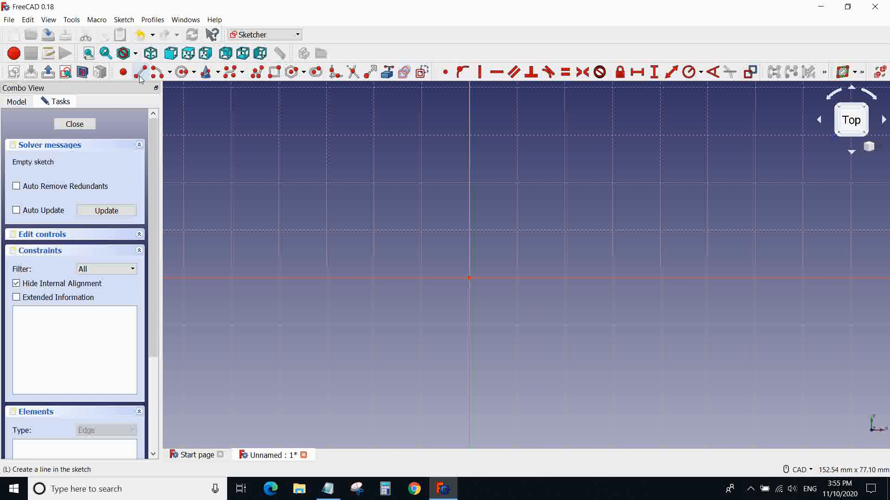
{"action": "left_click", "coordinate": [257, 73]}
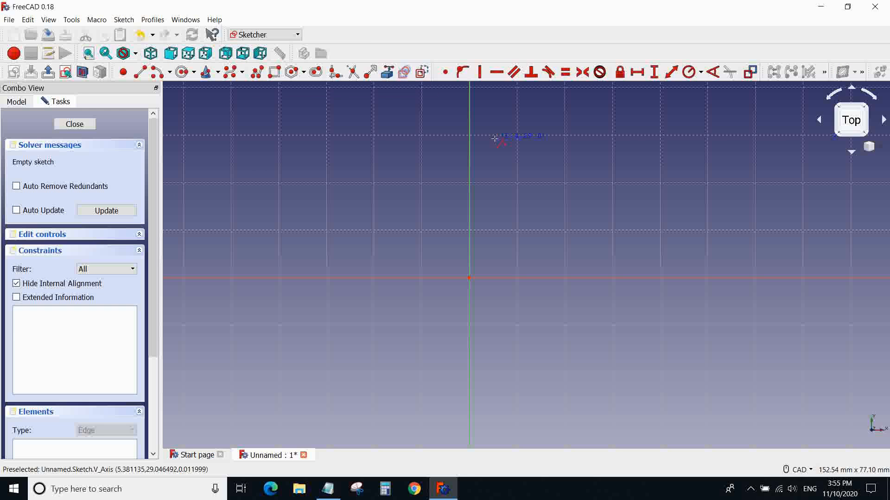
{"action": "left_click", "coordinate": [513, 124]}
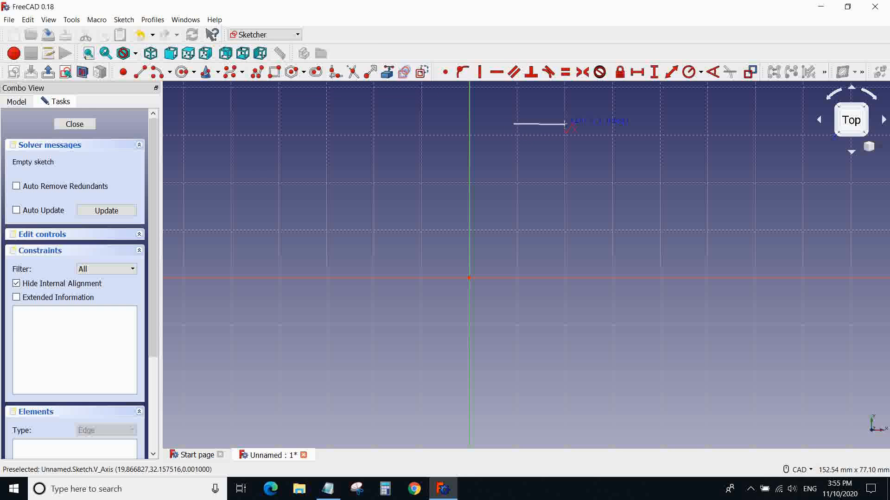
{"action": "left_click", "coordinate": [564, 124]}
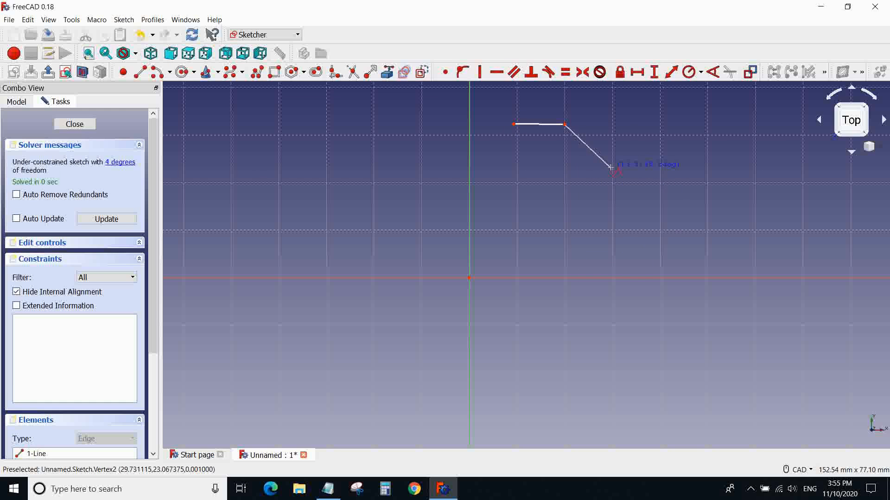
{"action": "key", "text": "ctrl+z"}
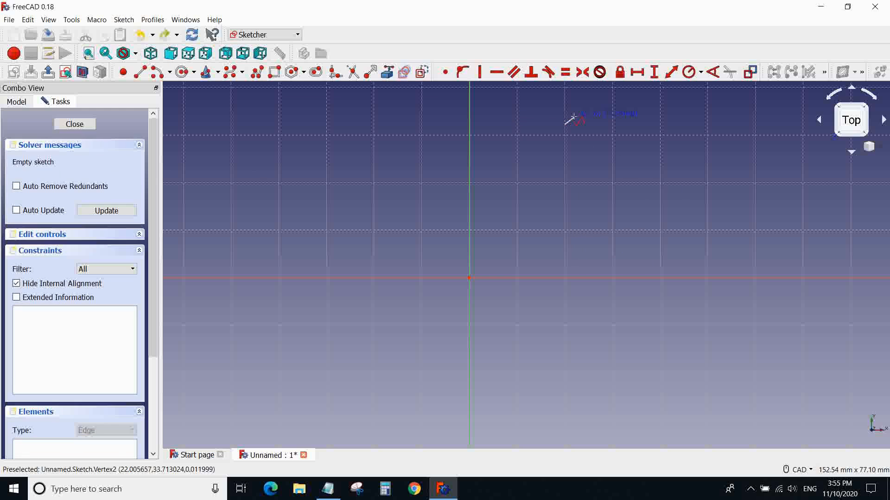
{"action": "key", "text": "Escape"}
{"action": "key", "text": "Escape"}
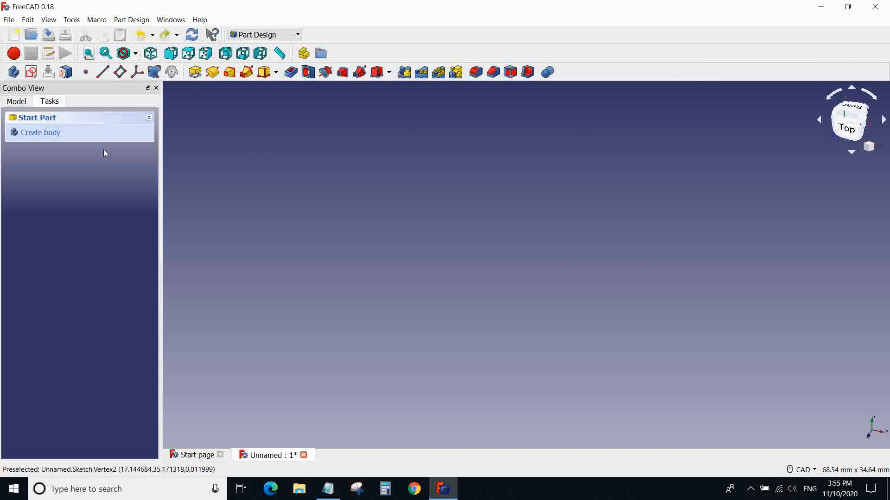
- Create a new body and start a sketch on its XY plane
{"action": "left_click", "coordinate": [47, 135]}
{"action": "left_click", "coordinate": [42, 134]}
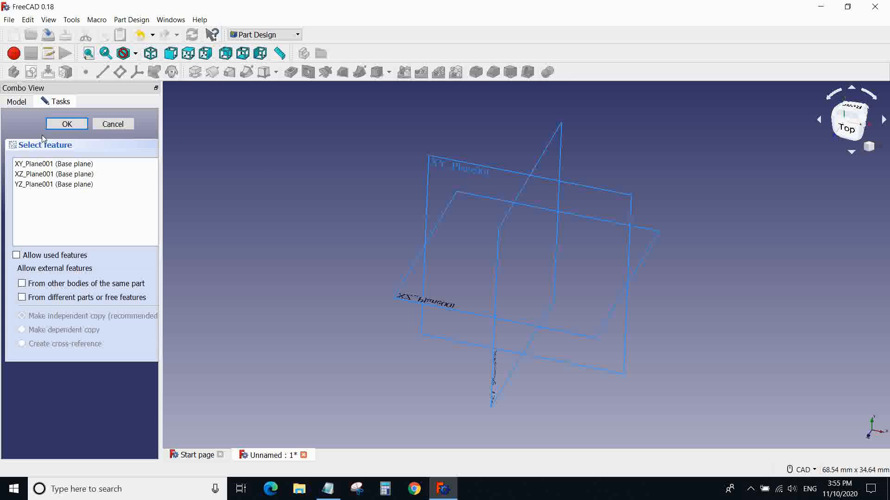
{"action": "left_click", "coordinate": [55, 128]}
{"action": "scroll", "coordinate": [547, 140], "scroll_direction": "down", "scroll_amount": 5}
{"action": "middle_click_drag", "start_coordinate": [547, 141], "coordinate": [469, 229]}
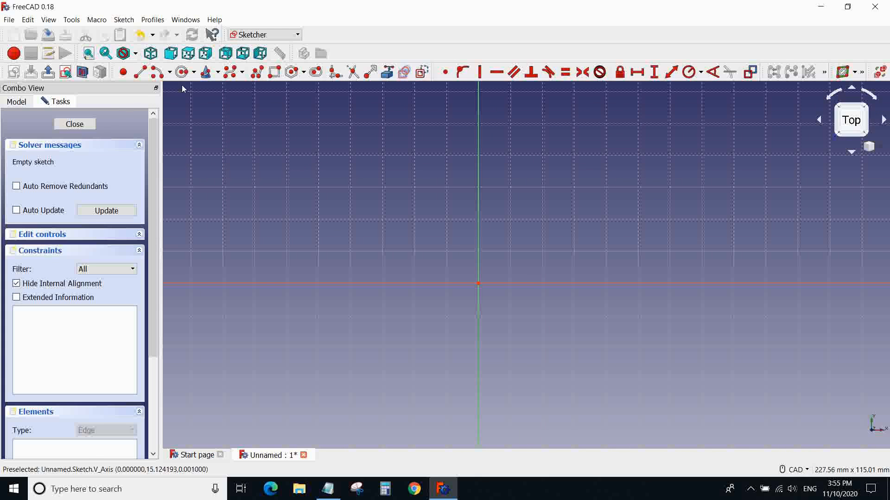
- Draw a closed six-sided polyline beside the vertical axis: a leaning wall from about 53 mm above the horizontal axis to 16 mm below, with a short foot
{"action": "left_click", "coordinate": [255, 74]}
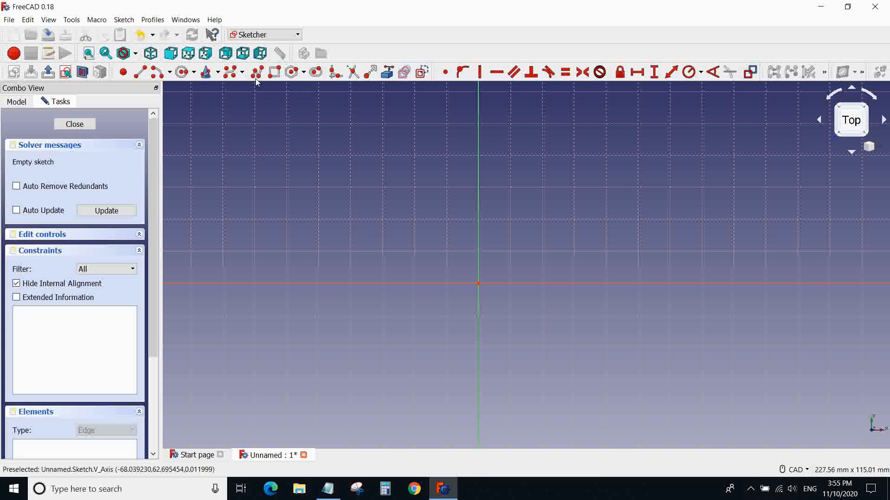
{"action": "left_click", "coordinate": [577, 115]}
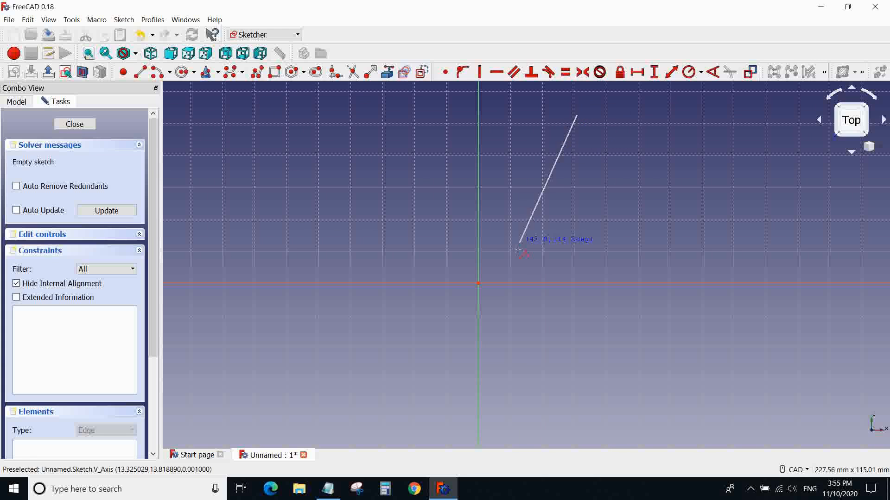
{"action": "left_click", "coordinate": [535, 318]}
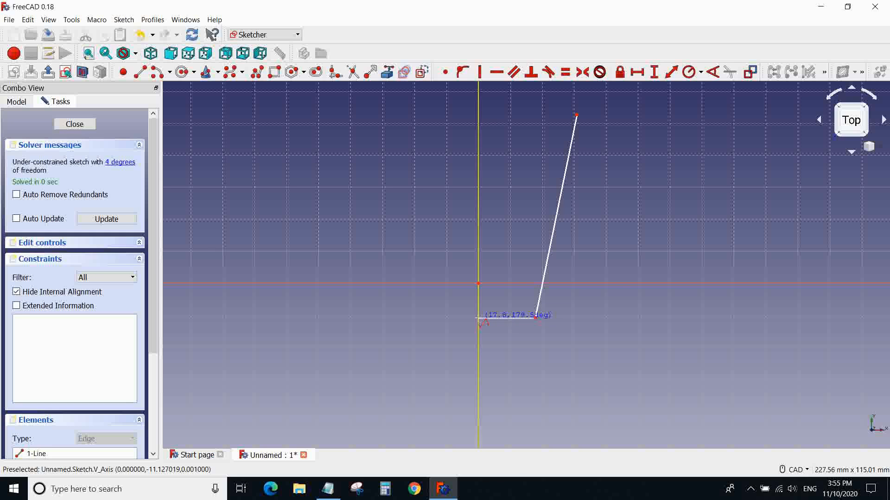
{"action": "left_click", "coordinate": [485, 318]}
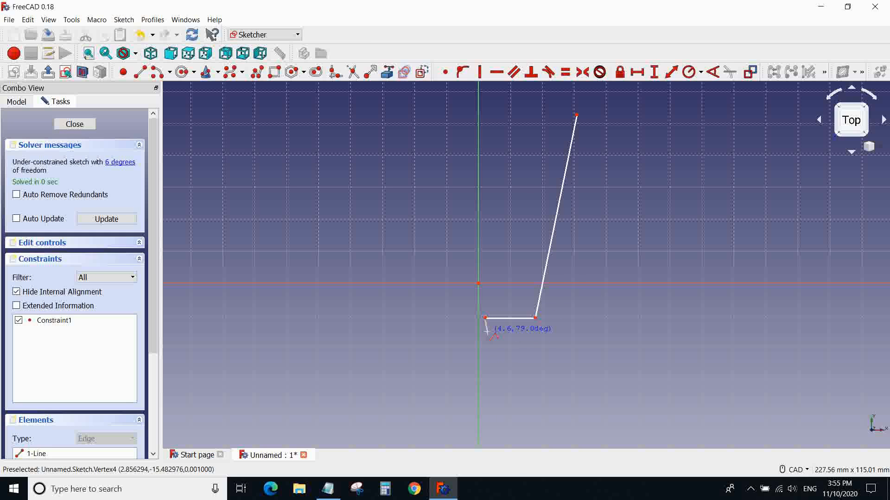
{"action": "left_click", "coordinate": [485, 334]}
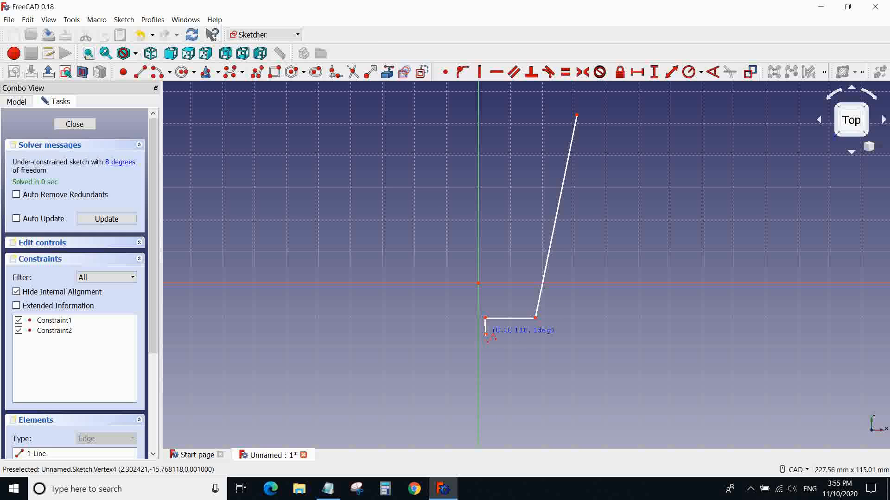
{"action": "left_click", "coordinate": [536, 334]}
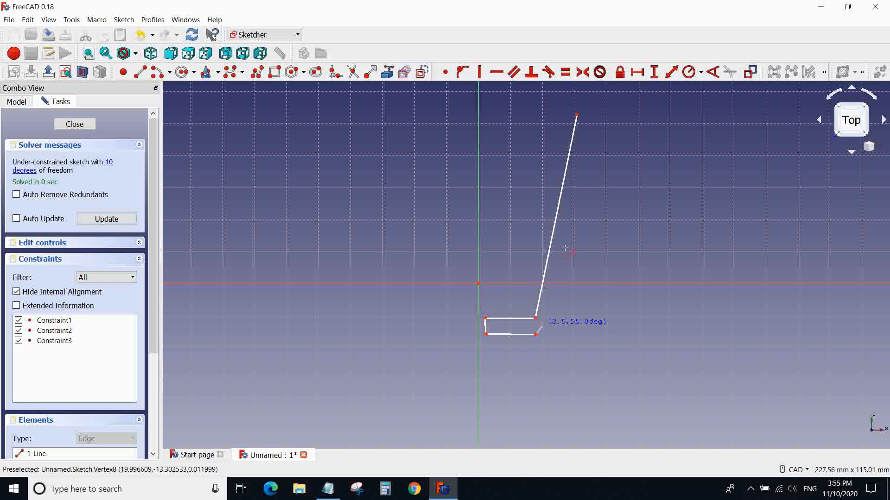
{"action": "left_click", "coordinate": [597, 118]}
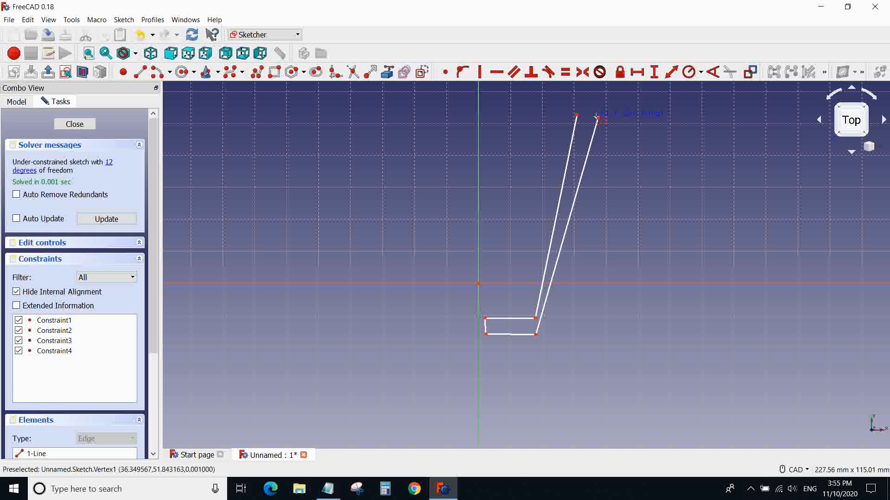
{"action": "scroll", "coordinate": [597, 110], "scroll_direction": "up", "scroll_amount": 5}
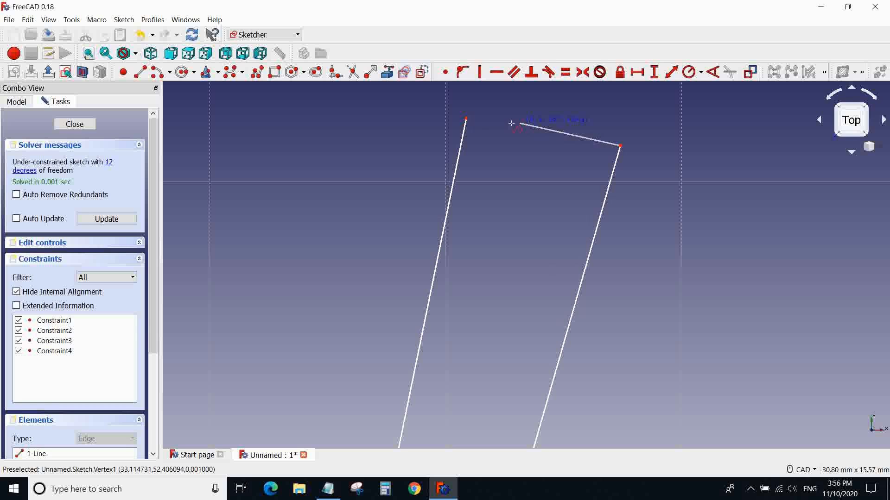
{"action": "left_click", "coordinate": [466, 117]}
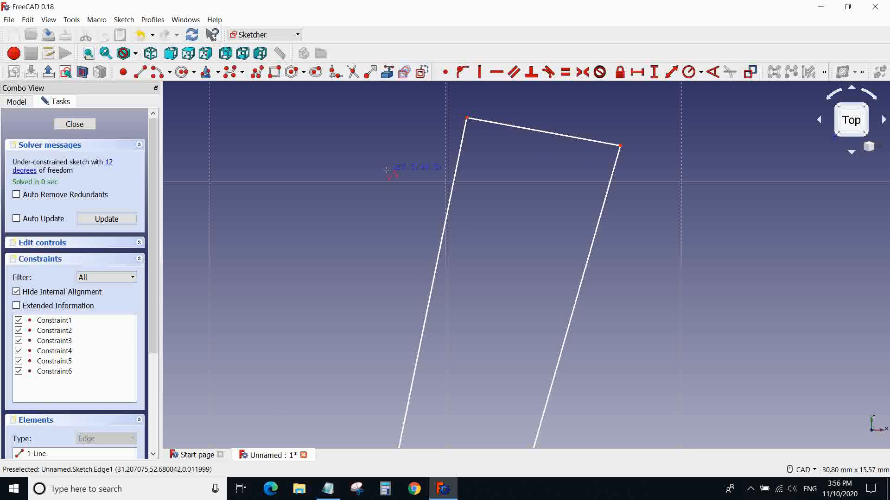
{"action": "key", "text": "Escape"}
- Shift the profile's top edge slightly toward the vertical axis and move the wall's outer slanted edge outward by about half a grid cell
{"action": "mouse_move", "coordinate": [476, 120]}
{"action": "left_mouse_down"}
{"action": "mouse_move", "coordinate": [490, 119]}
{"action": "mouse_move", "coordinate": [467, 130]}
{"action": "mouse_move", "coordinate": [467, 122]}
{"action": "left_mouse_up"}
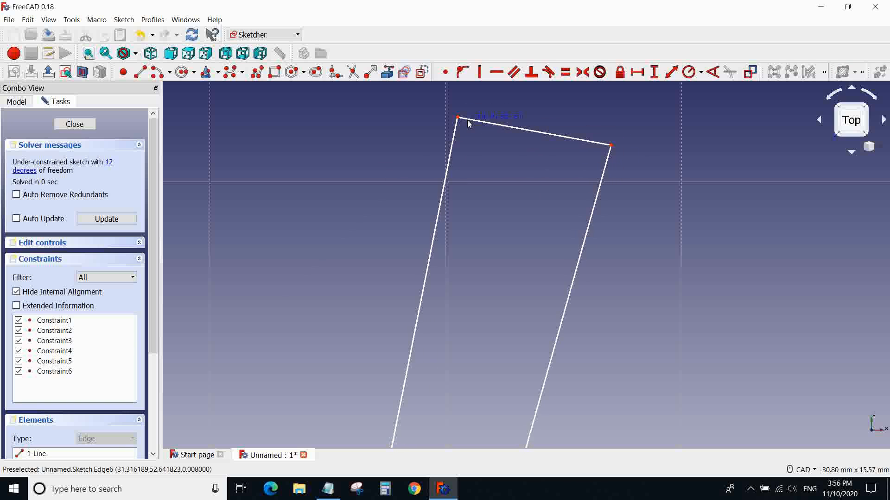
{"action": "scroll", "coordinate": [644, 146], "scroll_direction": "down", "scroll_amount": 2}
{"action": "scroll", "coordinate": [643, 149], "scroll_direction": "down", "scroll_amount": 8}
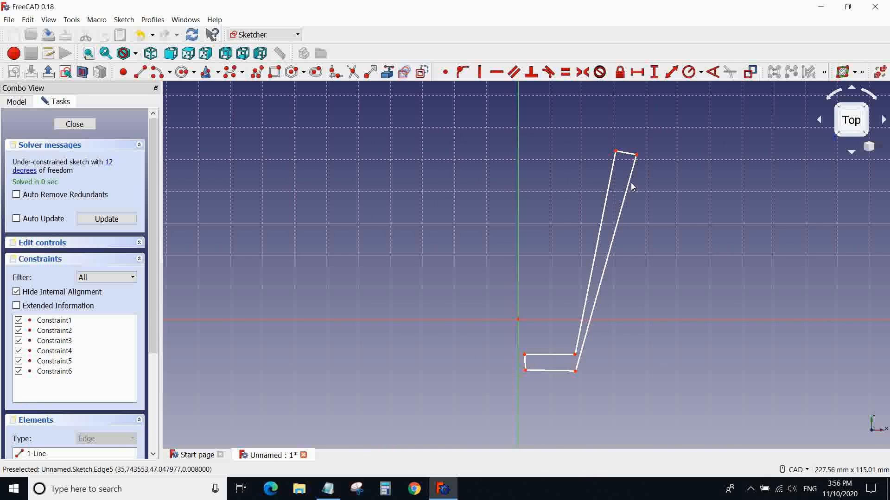
{"action": "scroll", "coordinate": [661, 181], "scroll_direction": "up", "scroll_amount": 2}
{"action": "scroll", "coordinate": [639, 172], "scroll_direction": "down", "scroll_amount": 2}
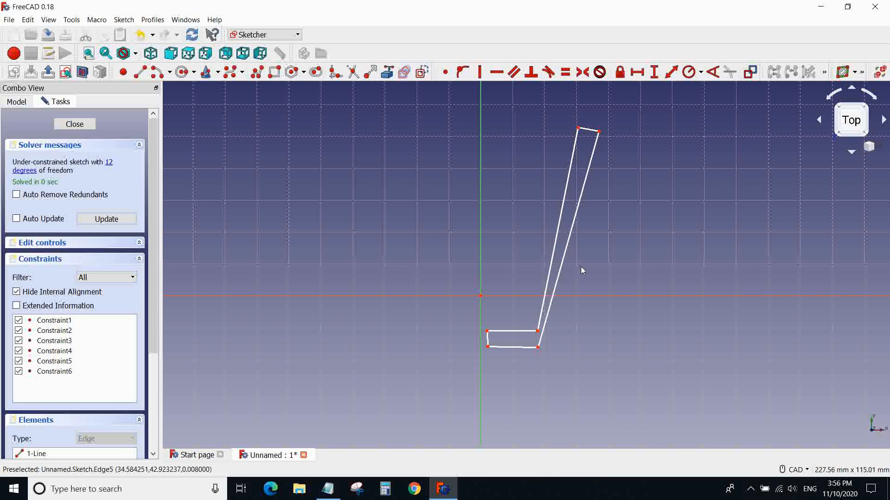
{"action": "mouse_move", "coordinate": [541, 340]}
{"action": "left_mouse_down"}
{"action": "mouse_move", "coordinate": [562, 324]}
{"action": "mouse_move", "coordinate": [553, 348]}
{"action": "left_mouse_up"}
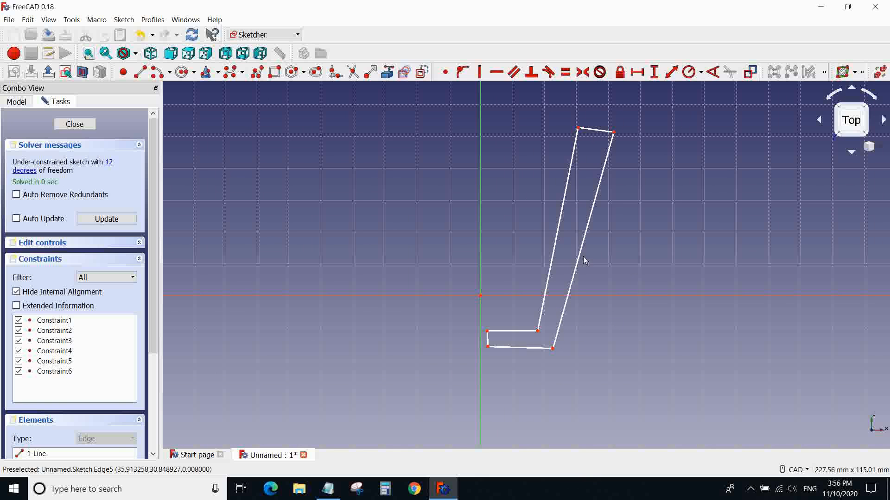
- Constrain the foot's upper and lower edges and the wall's top edge to be horizontal
{"action": "middle_click_drag", "start_coordinate": [526, 229], "coordinate": [524, 226]}
{"action": "middle_click_drag", "start_coordinate": [646, 206], "coordinate": [637, 234]}
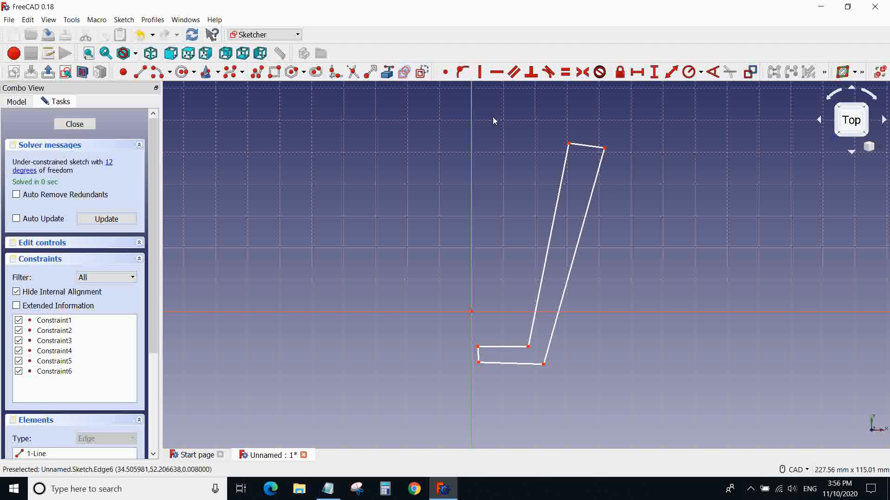
{"action": "left_click", "coordinate": [511, 352]}
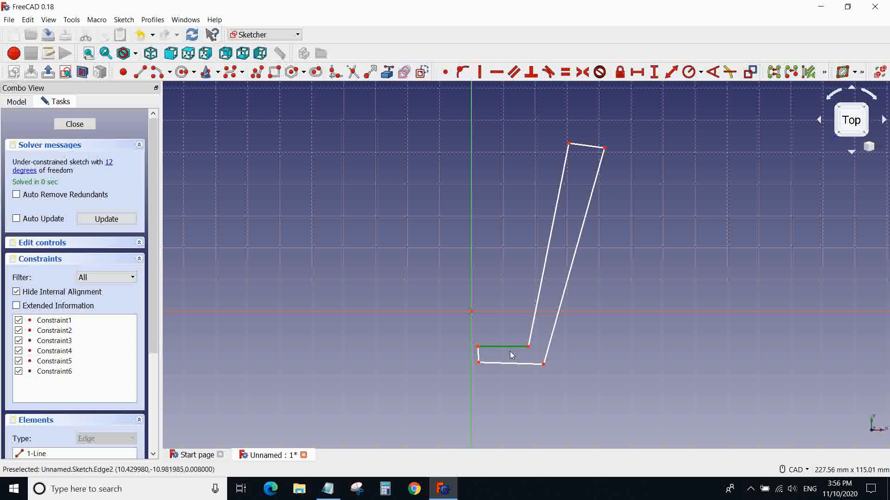
{"action": "left_click", "coordinate": [496, 72]}
{"action": "left_click", "coordinate": [512, 369]}
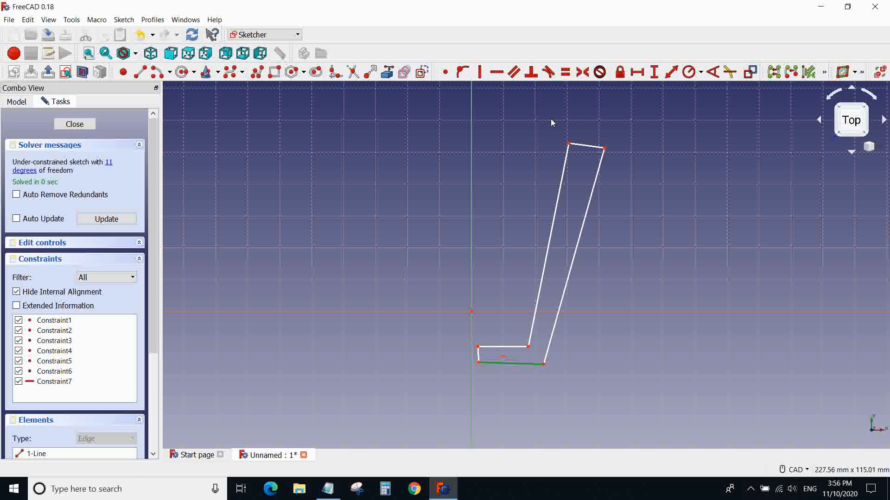
{"action": "left_click", "coordinate": [584, 146]}
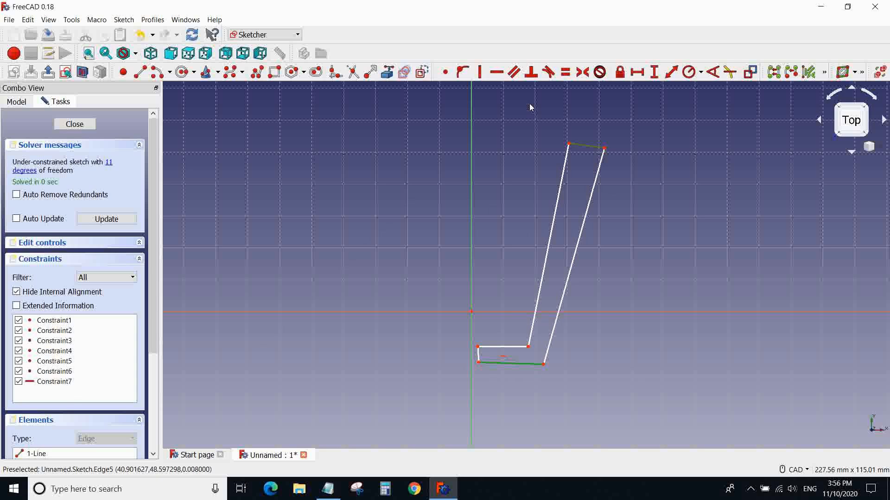
{"action": "left_click", "coordinate": [497, 72]}
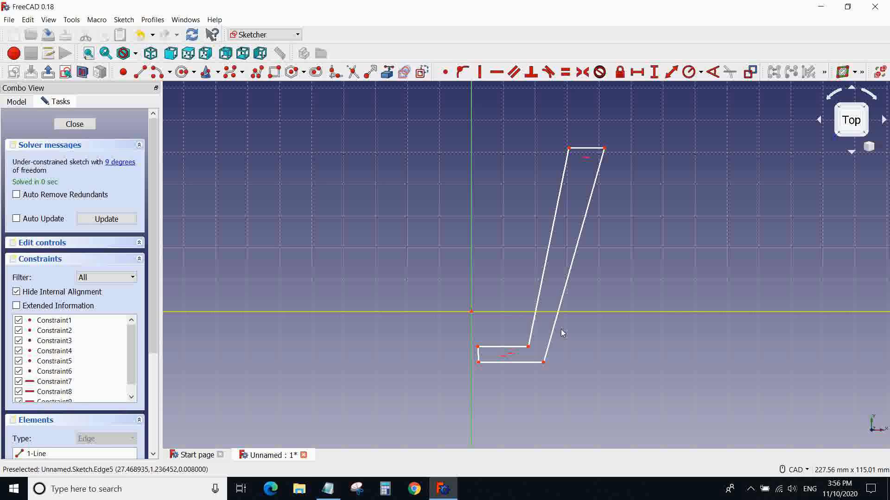
- Constrain the foot's short end edge to be vertical and the wall's two slanted edges to be parallel
{"action": "middle_click_drag", "start_coordinate": [630, 239], "coordinate": [615, 212]}
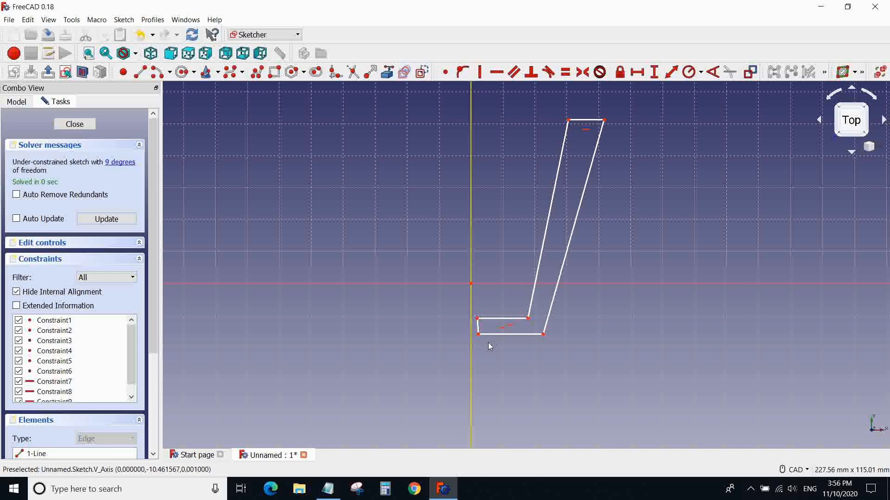
{"action": "left_click", "coordinate": [478, 331]}
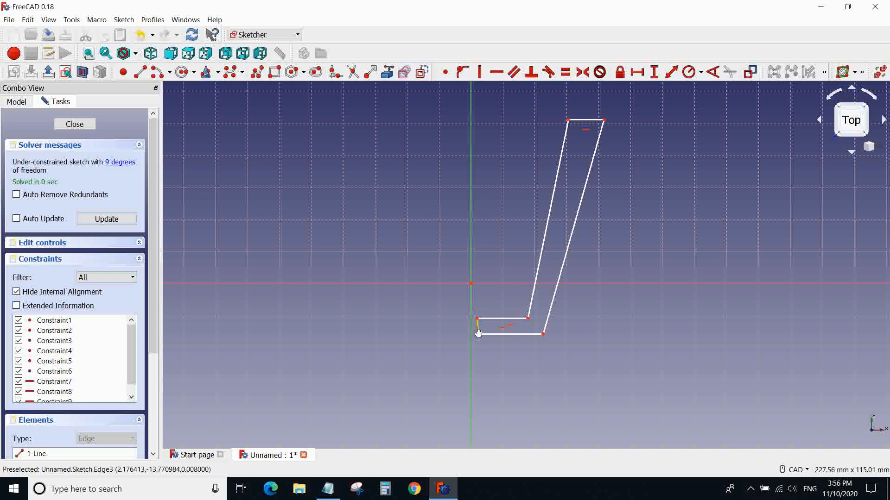
{"action": "left_click", "coordinate": [479, 74]}
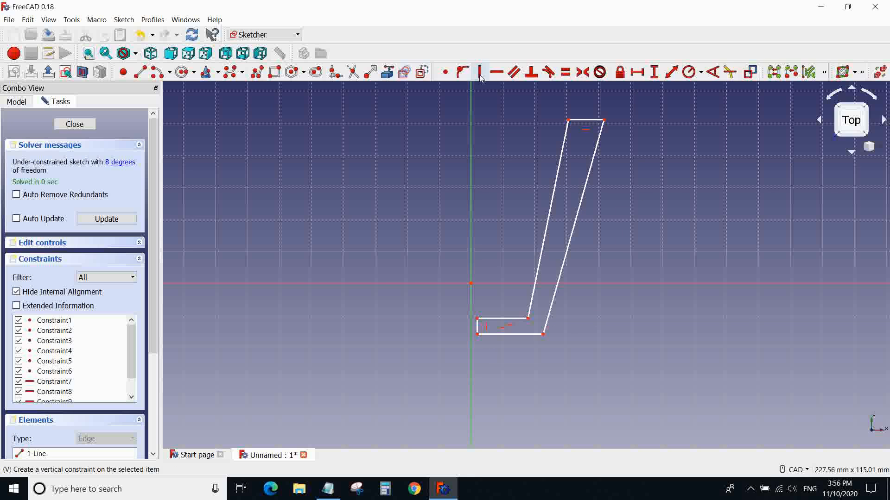
{"action": "left_click", "coordinate": [556, 179]}
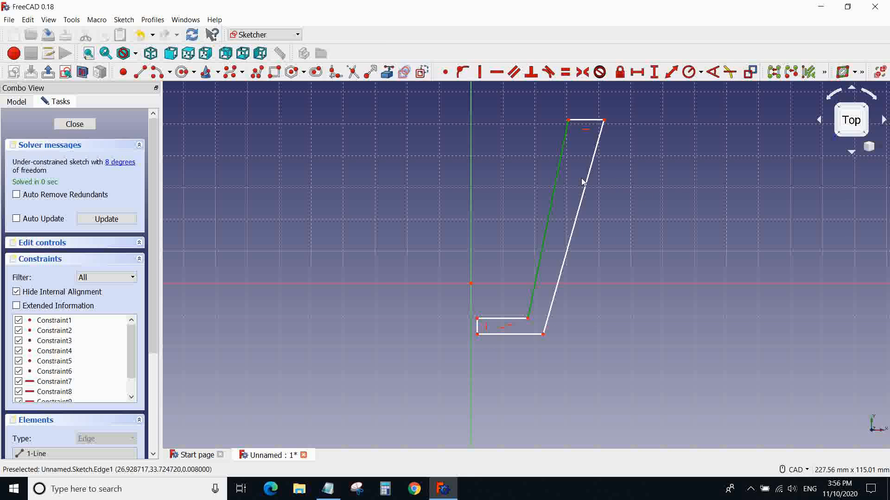
{"action": "left_click", "coordinate": [596, 150]}
{"action": "left_click", "coordinate": [520, 74]}
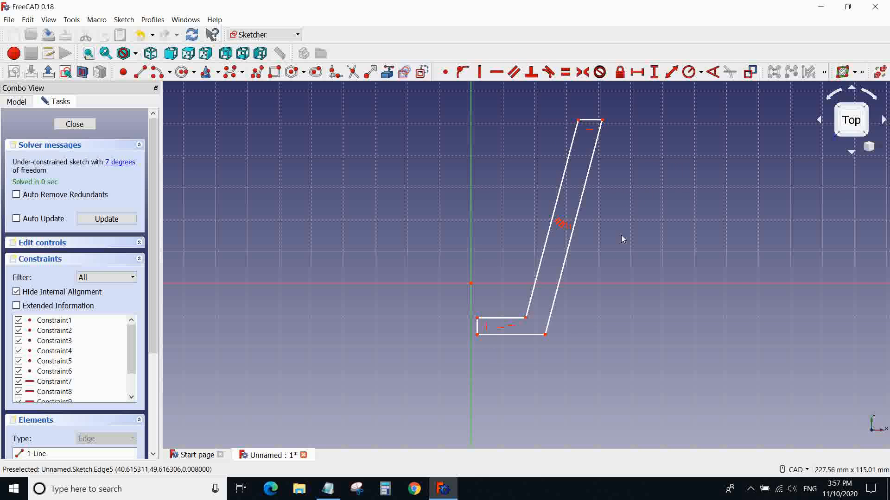
- Constrain the upper corner of the foot's short end edge to lie on the vertical axis
{"action": "scroll", "coordinate": [507, 263], "scroll_direction": "up", "scroll_amount": 4}
{"action": "scroll", "coordinate": [490, 249], "scroll_direction": "down", "scroll_amount": 4}
{"action": "middle_click_drag", "start_coordinate": [517, 160], "coordinate": [486, 267]}
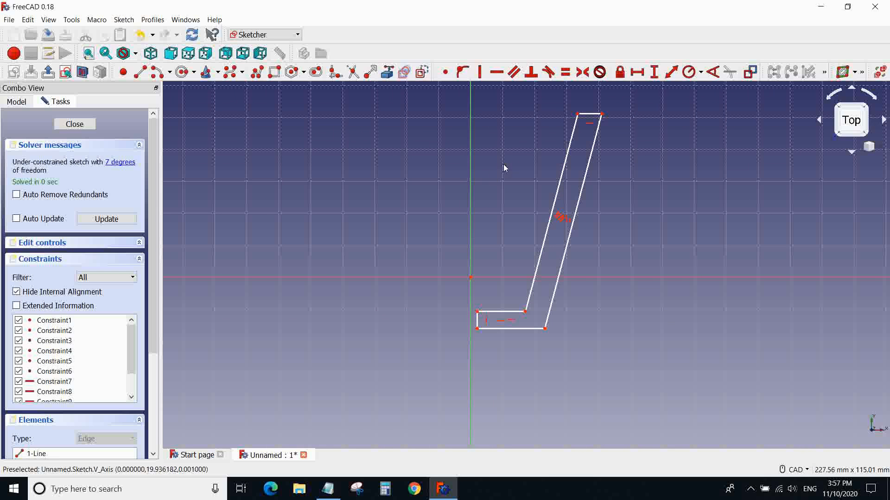
{"action": "middle_click_drag", "start_coordinate": [504, 167], "coordinate": [484, 221]}
{"action": "left_click_drag", "start_coordinate": [572, 143], "coordinate": [578, 112]}
{"action": "mouse_move", "coordinate": [450, 235]}
{"action": "middle_mouse_down"}
{"action": "mouse_move", "coordinate": [452, 207]}
{"action": "mouse_move", "coordinate": [489, 206]}
{"action": "mouse_move", "coordinate": [493, 185]}
{"action": "middle_mouse_up"}
{"action": "middle_click_drag", "start_coordinate": [470, 301], "coordinate": [474, 254]}
{"action": "scroll", "coordinate": [474, 254], "scroll_direction": "up", "scroll_amount": 10}
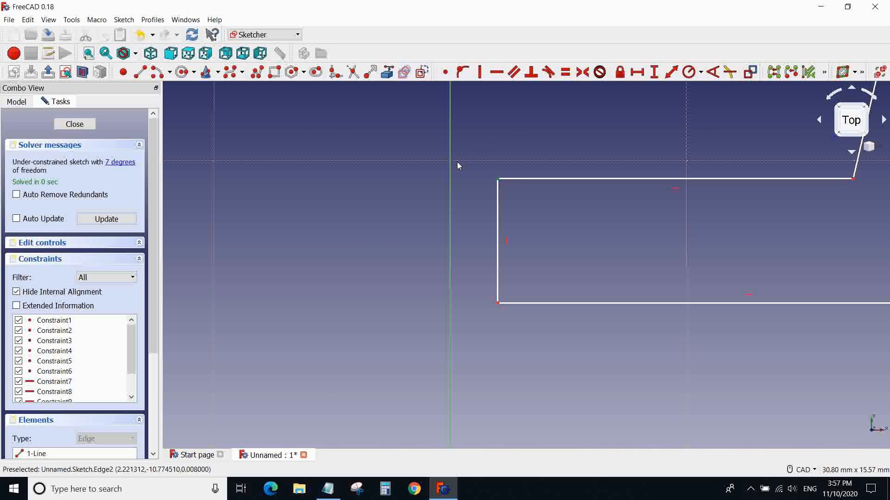
{"action": "left_click", "coordinate": [499, 179]}
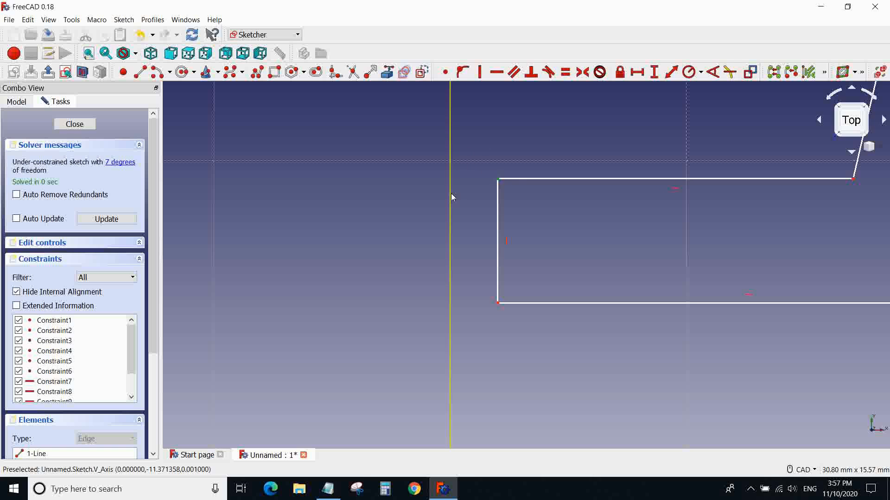
{"action": "left_click", "coordinate": [449, 209]}
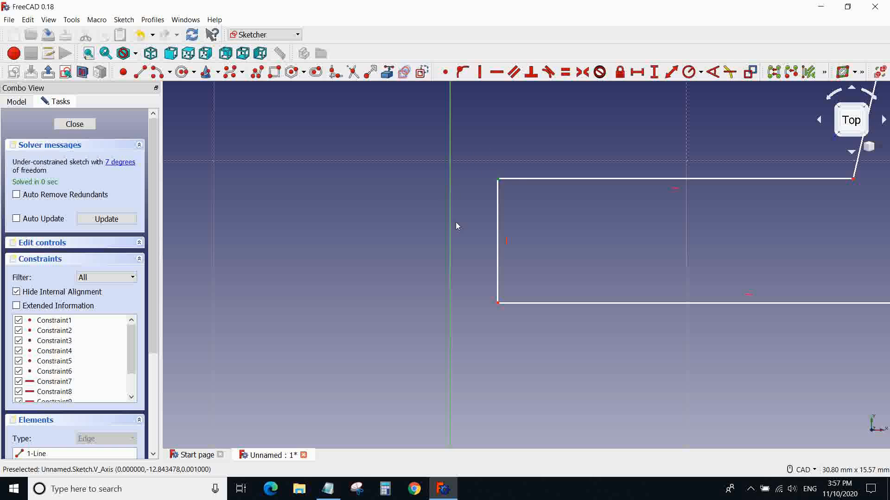
{"action": "left_click", "coordinate": [463, 73]}
{"action": "middle_click_drag", "start_coordinate": [493, 149], "coordinate": [530, 141]}
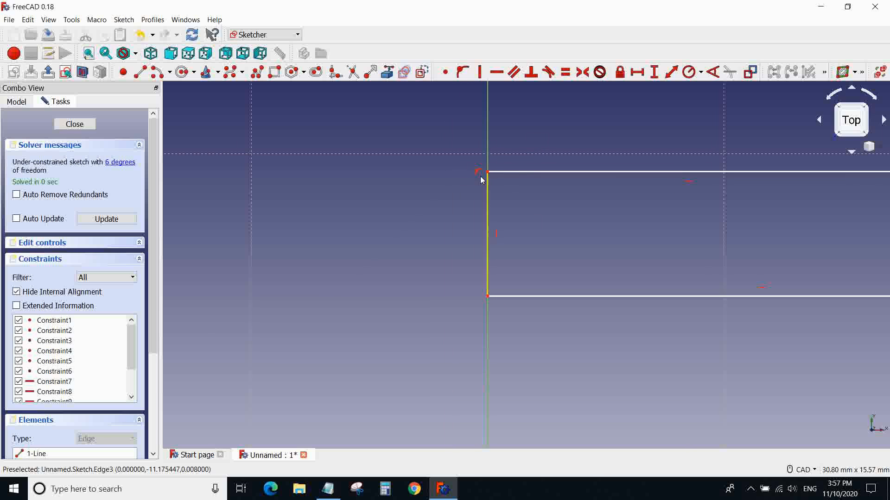
- Close the sketch and start a 360° Revolution of the profile about the vertical sketch axis
{"action": "scroll", "coordinate": [528, 171], "scroll_direction": "down", "scroll_amount": 5}
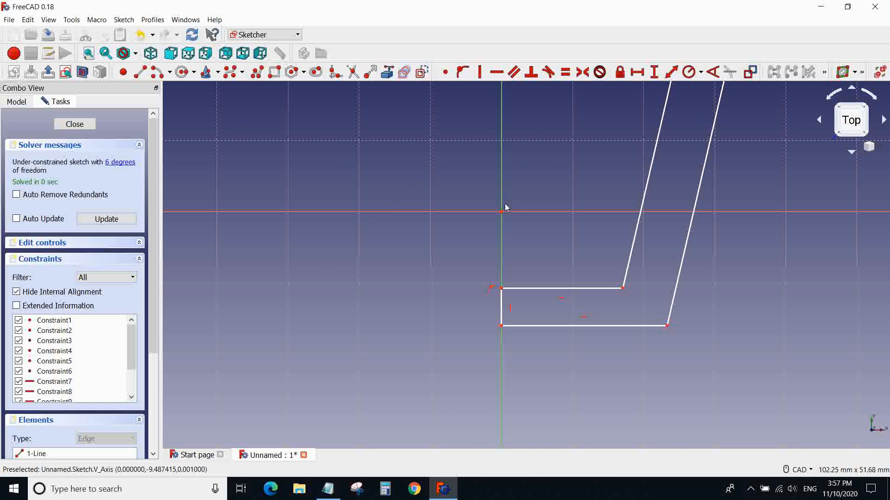
{"action": "middle_click_drag", "start_coordinate": [525, 185], "coordinate": [512, 255]}
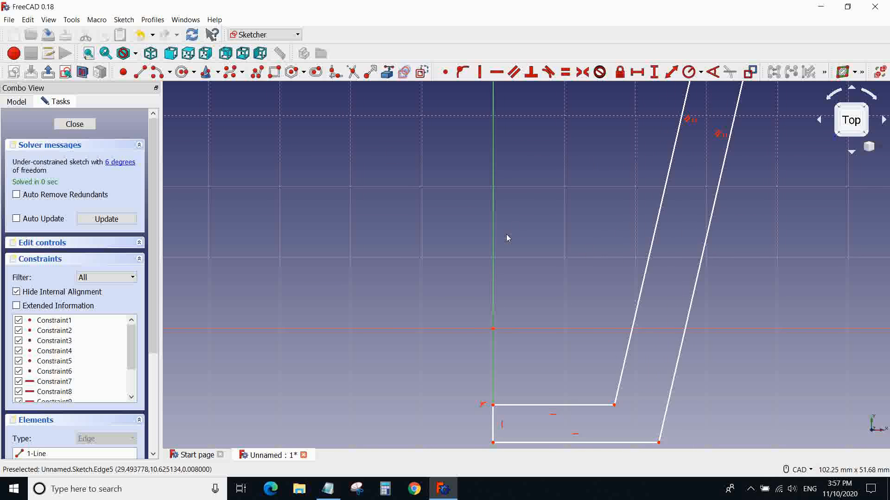
{"action": "scroll", "coordinate": [543, 239], "scroll_direction": "down", "scroll_amount": 3}
{"action": "scroll", "coordinate": [547, 236], "scroll_direction": "down", "scroll_amount": 2}
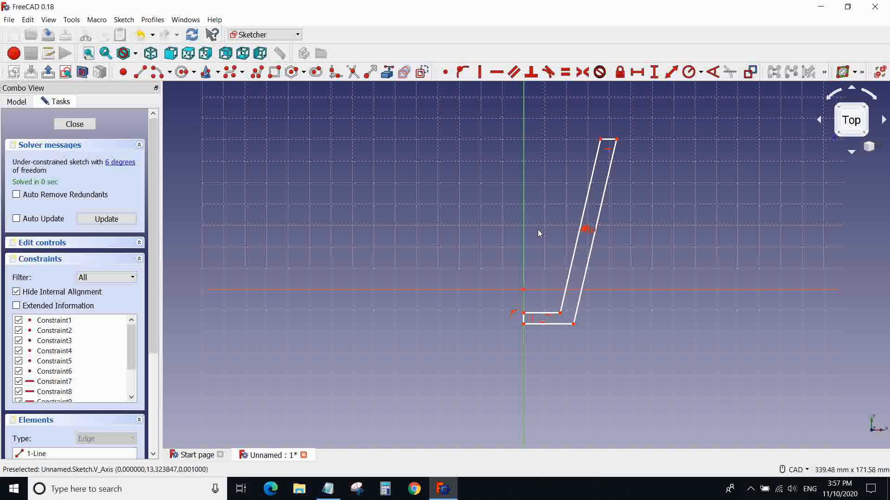
{"action": "scroll", "coordinate": [554, 235], "scroll_direction": "up", "scroll_amount": 2}
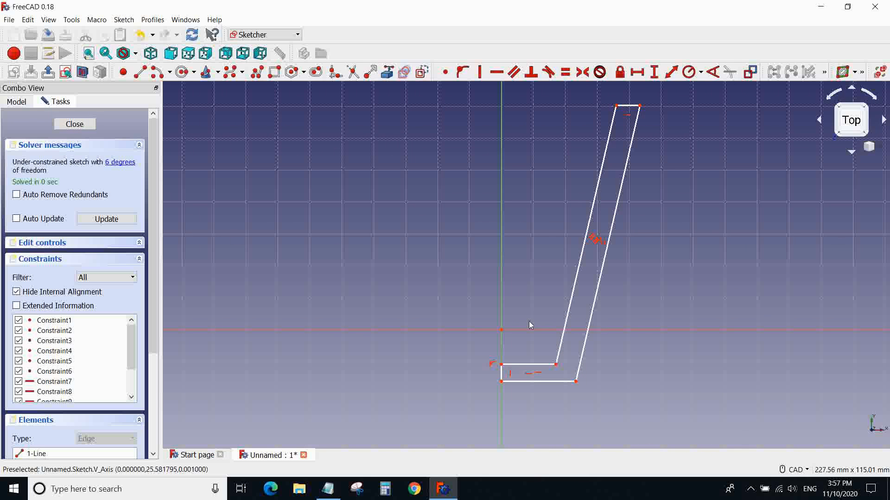
{"action": "left_click", "coordinate": [75, 124]}
{"action": "scroll", "coordinate": [487, 200], "scroll_direction": "down", "scroll_amount": 9}
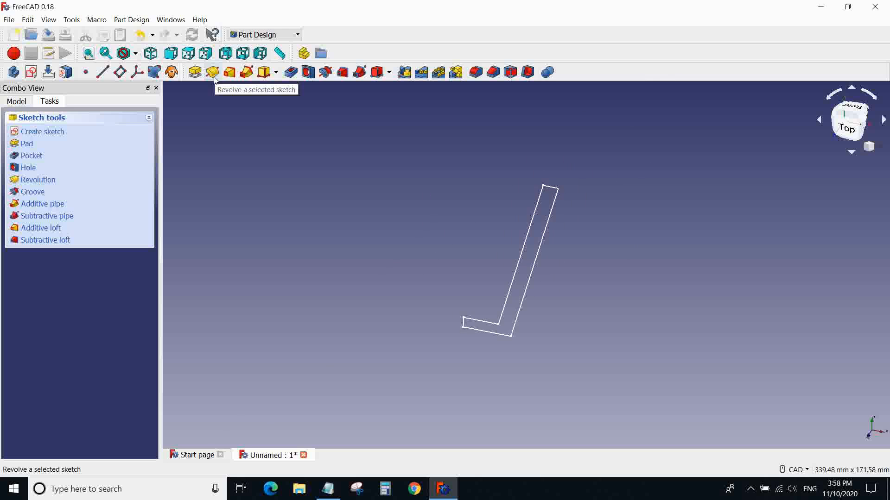
{"action": "left_click", "coordinate": [16, 101]}
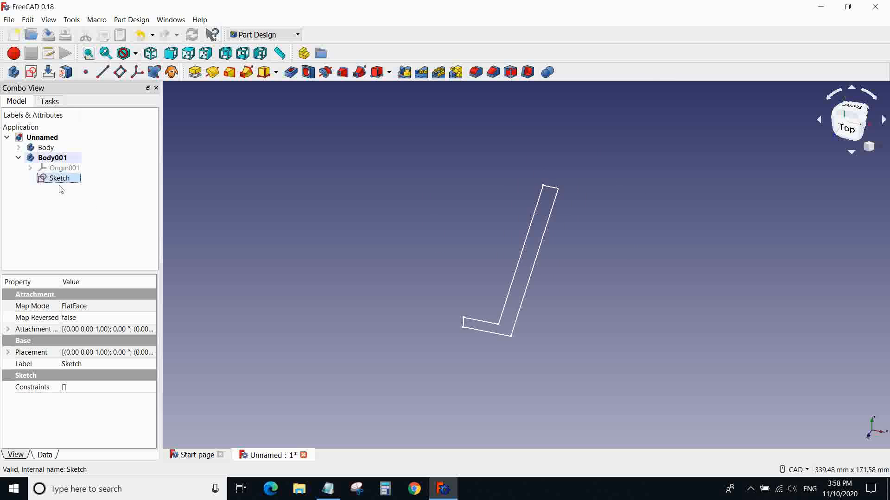
{"action": "left_click", "coordinate": [212, 73]}
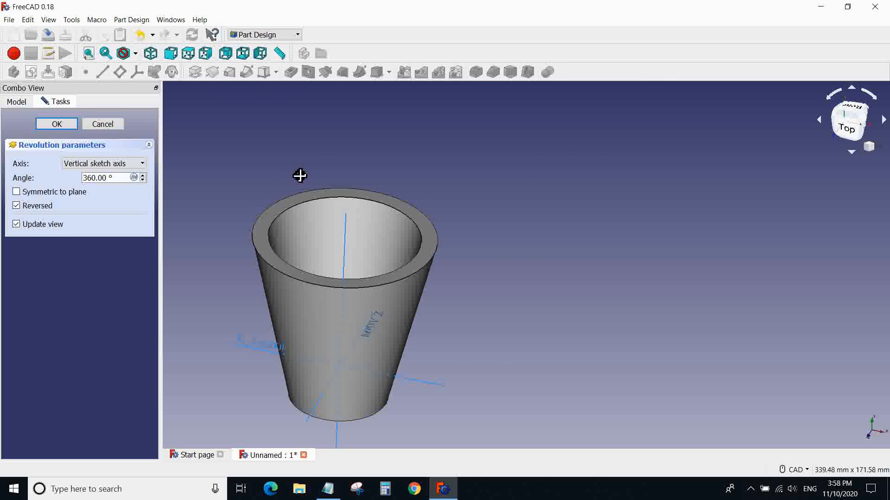
{"action": "middle_click_drag", "start_coordinate": [299, 175], "coordinate": [422, 130]}
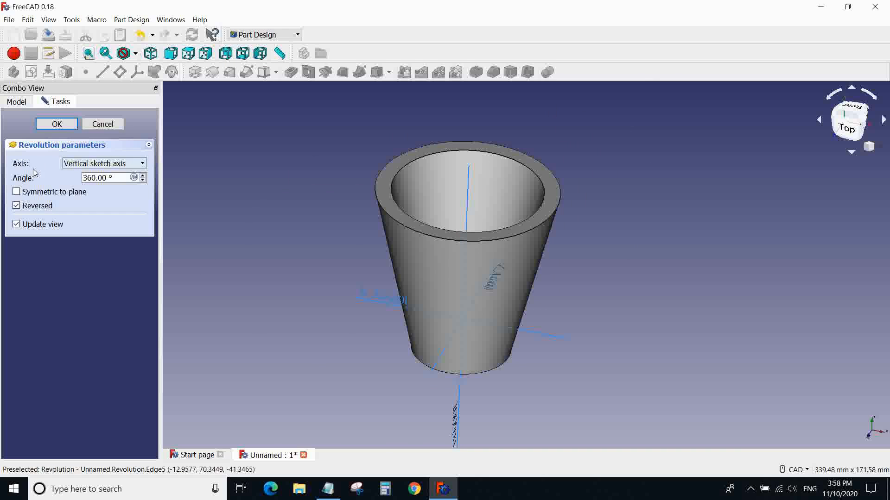
- Try the horizontal sketch axis for the revolution and cancel the feature
{"action": "left_click", "coordinate": [137, 164]}
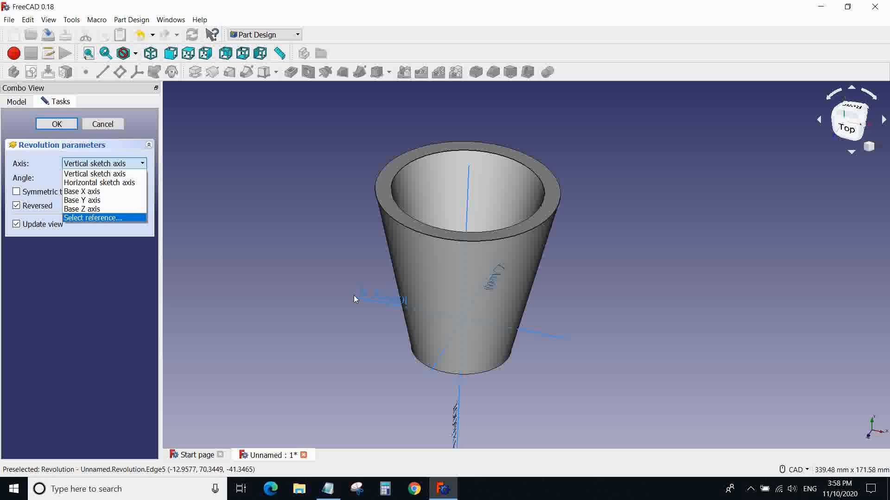
{"action": "left_click", "coordinate": [96, 184]}
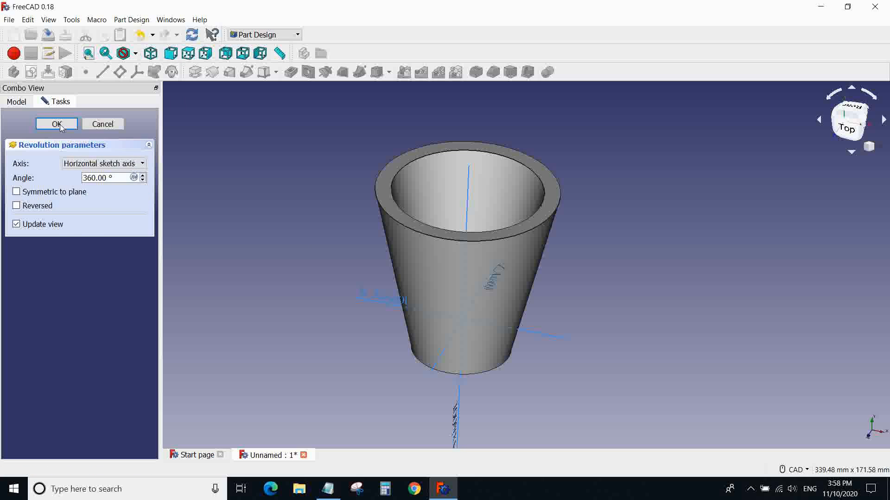
{"action": "left_click", "coordinate": [59, 124]}
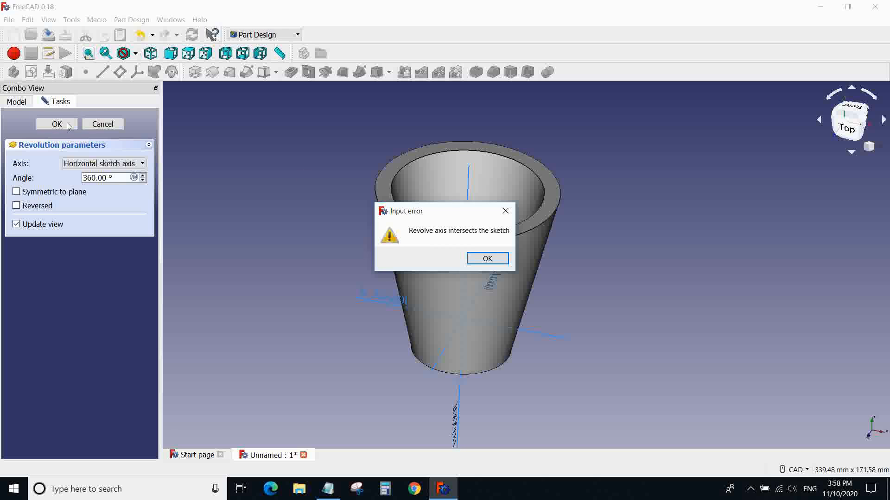
{"action": "left_click", "coordinate": [487, 259]}
{"action": "middle_click_drag", "start_coordinate": [314, 171], "coordinate": [310, 196]}
{"action": "middle_click_drag", "start_coordinate": [518, 153], "coordinate": [491, 149]}
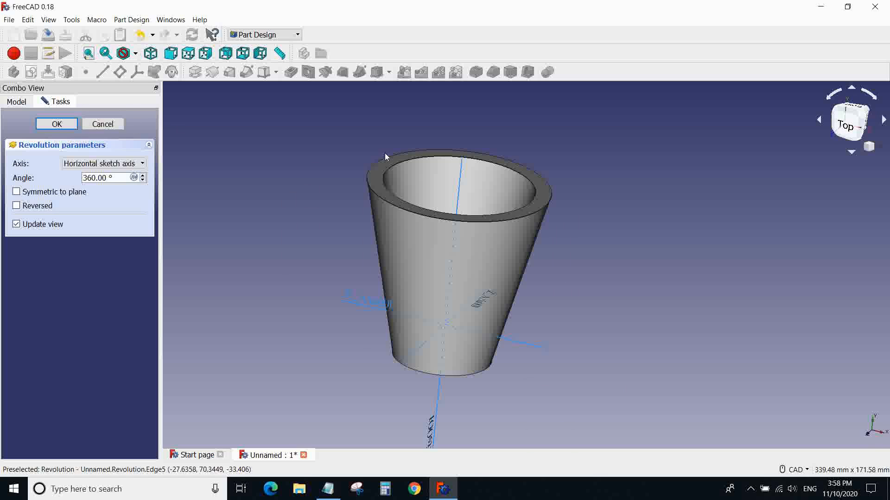
{"action": "left_click", "coordinate": [103, 126]}
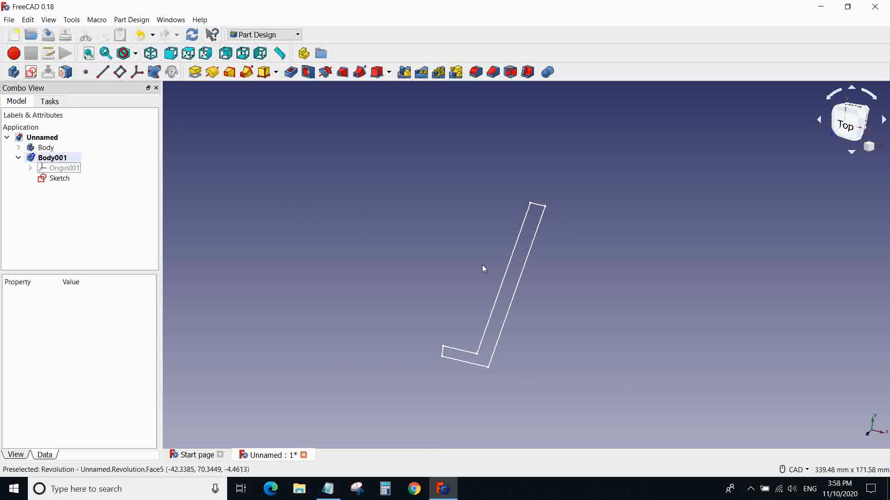
- Reopen the profile sketch and move the foot's edges above the horizontal axis, with the lower edge about 4 mm above it
{"action": "double_click", "coordinate": [57, 178]}
{"action": "scroll", "coordinate": [530, 250], "scroll_direction": "up", "scroll_amount": 5}
{"action": "mouse_move", "coordinate": [368, 310]}
{"action": "left_mouse_down"}
{"action": "mouse_move", "coordinate": [373, 260]}
{"action": "mouse_move", "coordinate": [377, 307]}
{"action": "left_mouse_up"}
{"action": "left_click_drag", "start_coordinate": [359, 276], "coordinate": [377, 139]}
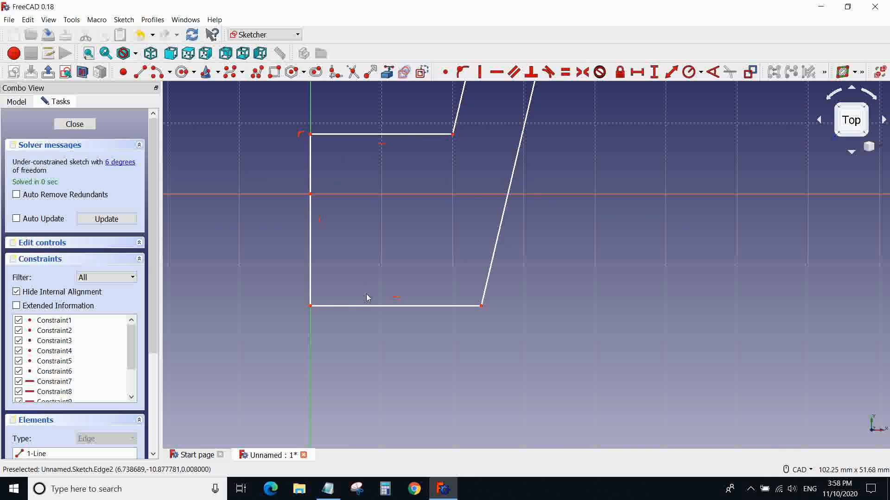
{"action": "left_click_drag", "start_coordinate": [368, 309], "coordinate": [365, 189]}
- Make the foot's lower corner on the vertical axis coincident with the sketch origin
{"action": "scroll", "coordinate": [325, 187], "scroll_direction": "up", "scroll_amount": 4}
{"action": "left_click", "coordinate": [354, 187]}
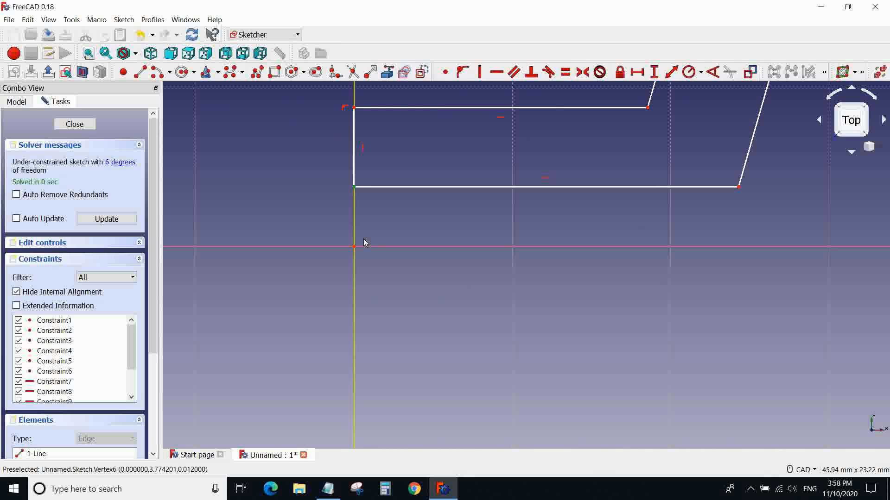
{"action": "left_click", "coordinate": [354, 246]}
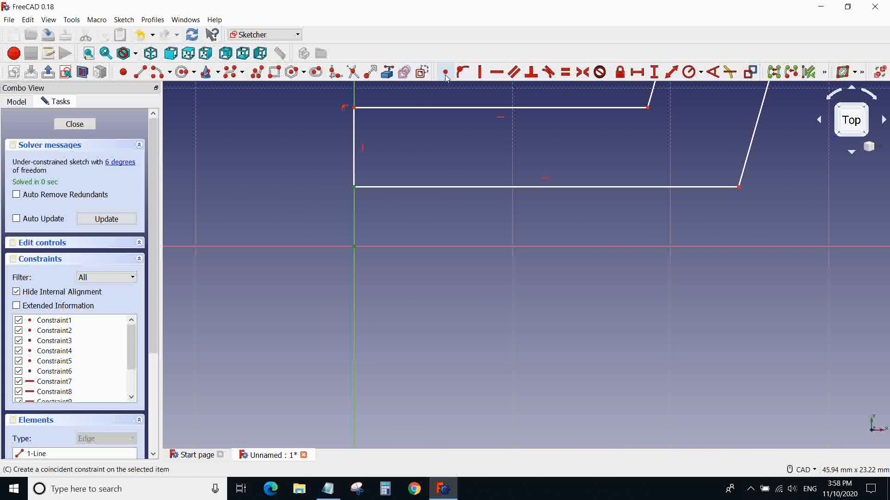
{"action": "left_click", "coordinate": [445, 72]}
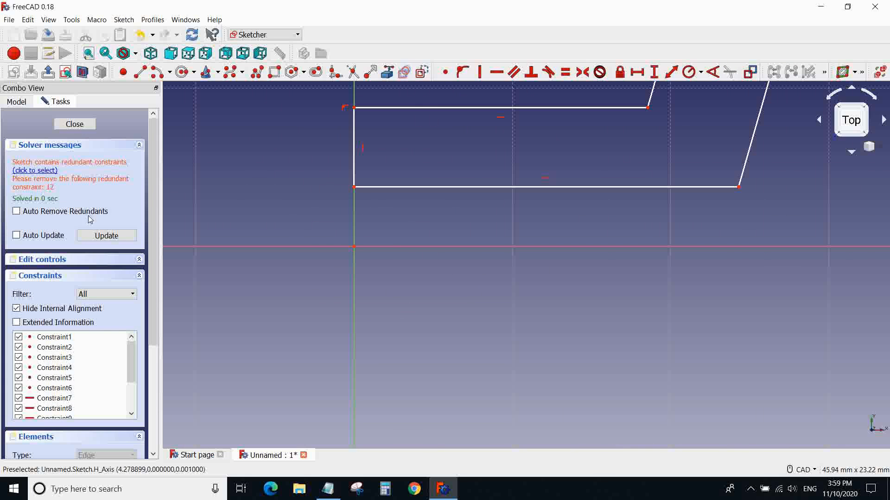
- Enable automatic removal of redundants and try to constrain the foot's lower corner onto the horizontal axis
{"action": "left_click", "coordinate": [56, 171]}
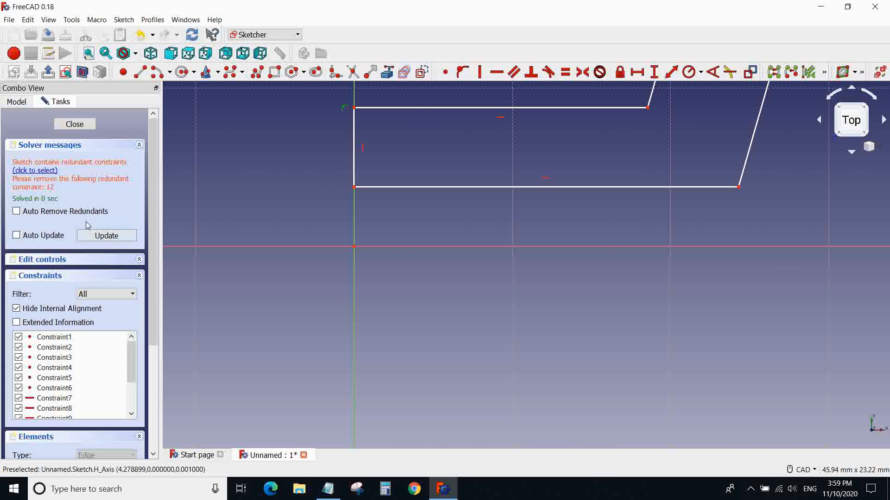
{"action": "left_click", "coordinate": [62, 212]}
{"action": "left_click", "coordinate": [298, 157]}
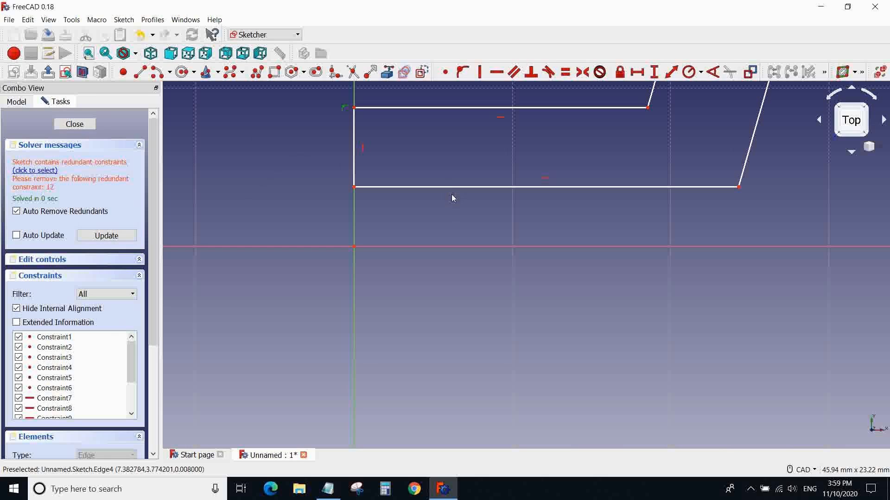
{"action": "left_click", "coordinate": [405, 246]}
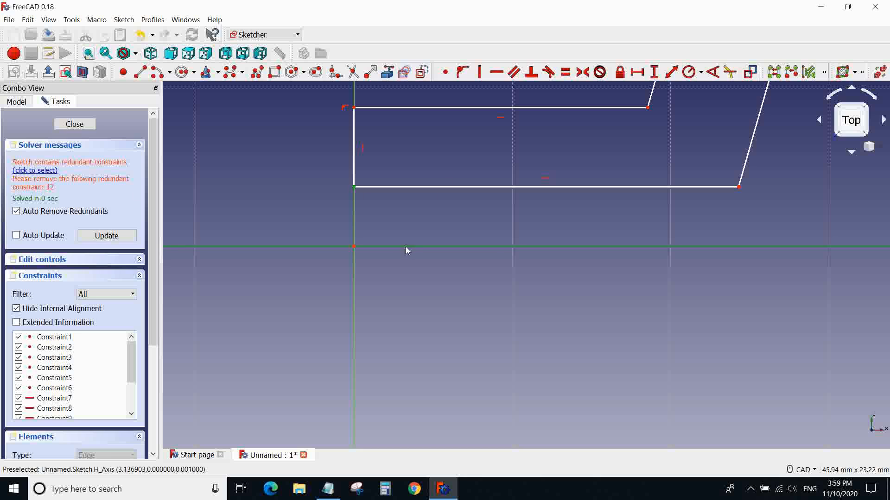
{"action": "left_click", "coordinate": [481, 74]}
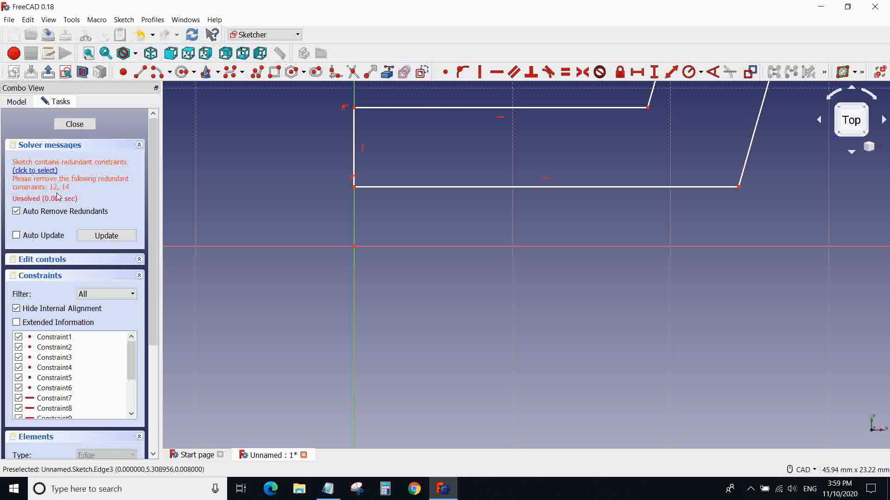
- Delete the redundant point-on-object constraints, Constraint12 and Constraint14
{"action": "scroll", "coordinate": [88, 371], "scroll_direction": "down", "scroll_amount": 1}
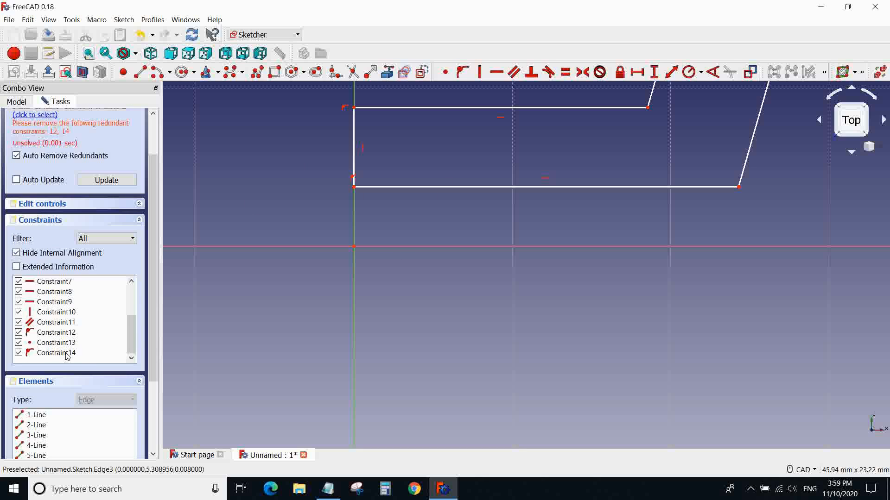
{"action": "left_click", "coordinate": [63, 335]}
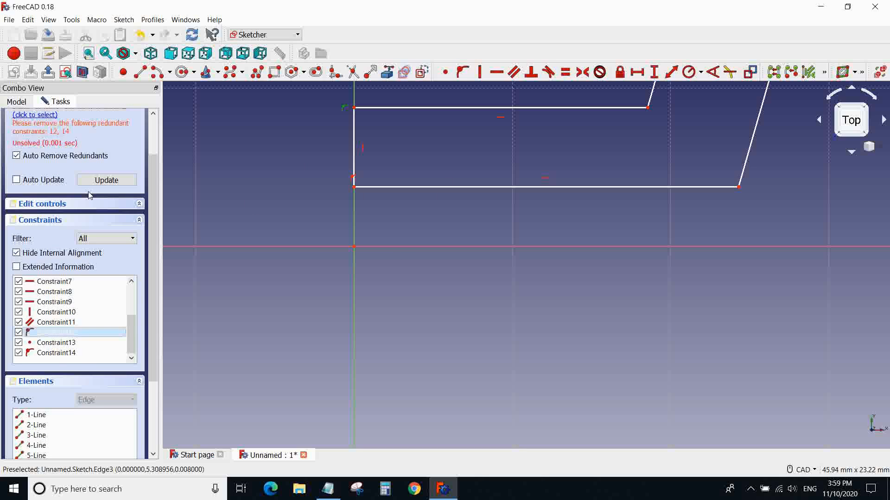
{"action": "key", "text": "Delete"}
{"action": "left_click", "coordinate": [57, 353]}
{"action": "key", "text": "Delete"}
{"action": "middle_click_drag", "start_coordinate": [421, 233], "coordinate": [429, 240]}
{"action": "scroll", "coordinate": [429, 240], "scroll_direction": "down", "scroll_amount": 2}
{"action": "left_click_drag", "start_coordinate": [407, 189], "coordinate": [490, 293]}
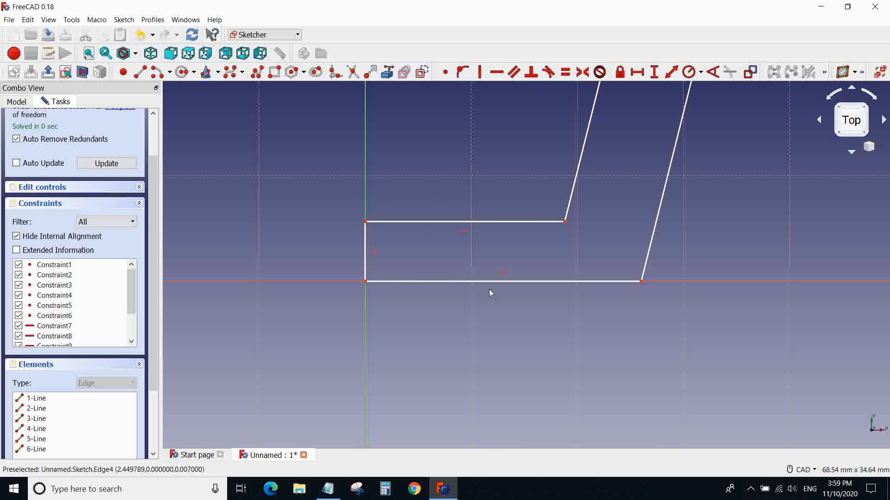
{"action": "scroll", "coordinate": [399, 204], "scroll_direction": "down", "scroll_amount": 5}
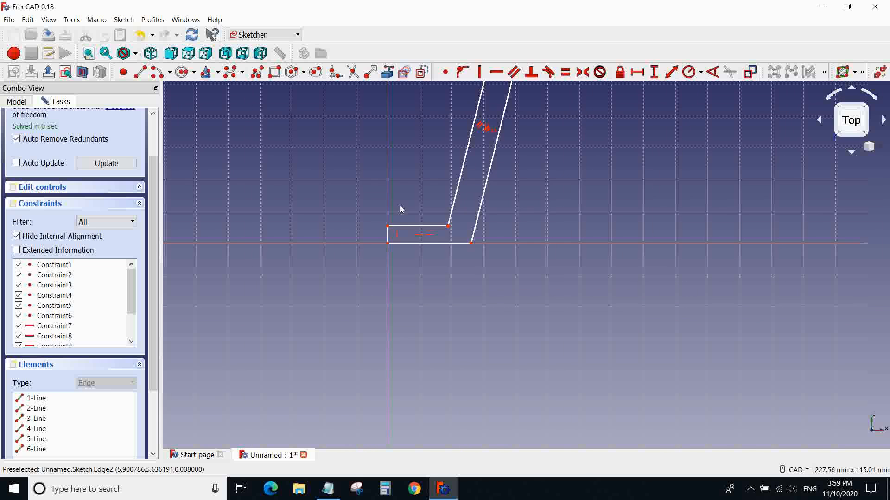
- Close the profile sketch and create a 360° Revolution of it about the vertical sketch axis
{"action": "middle_click_drag", "start_coordinate": [389, 171], "coordinate": [380, 262]}
{"action": "scroll", "coordinate": [118, 166], "scroll_direction": "up", "scroll_amount": 2}
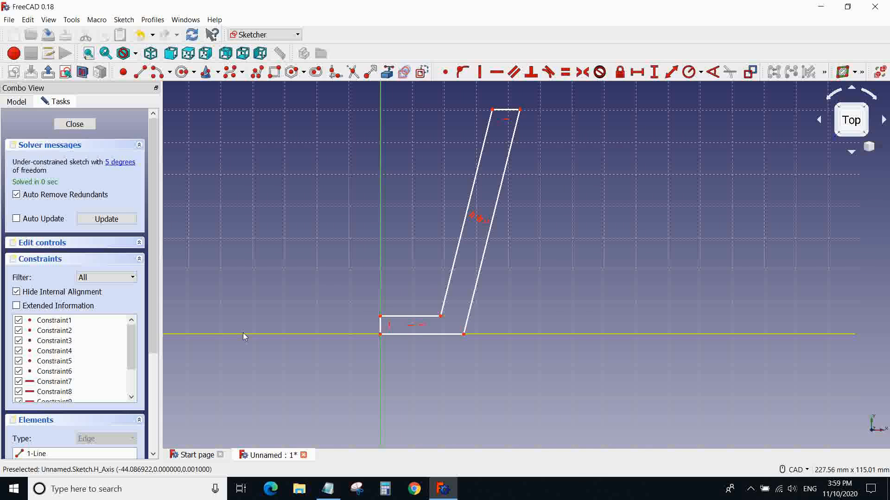
{"action": "left_click", "coordinate": [75, 125]}
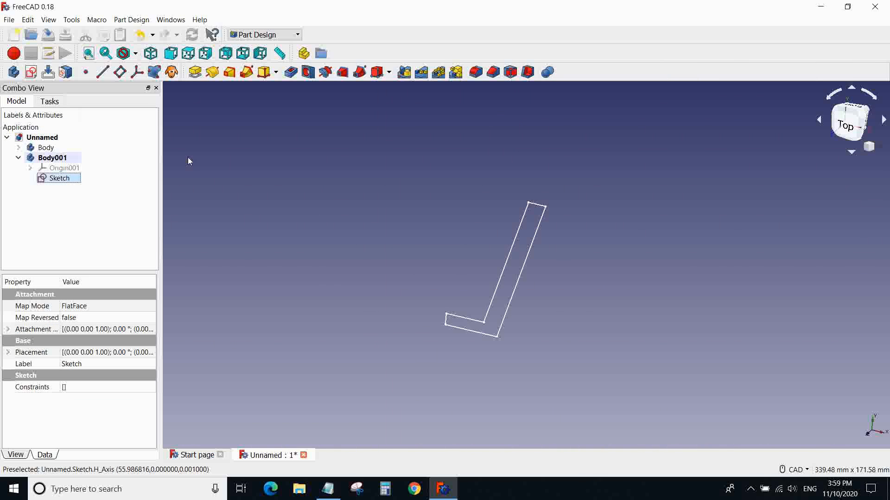
{"action": "left_click", "coordinate": [207, 77]}
{"action": "middle_click_drag", "start_coordinate": [239, 168], "coordinate": [474, 230]}
{"action": "middle_click_drag", "start_coordinate": [535, 281], "coordinate": [494, 218]}
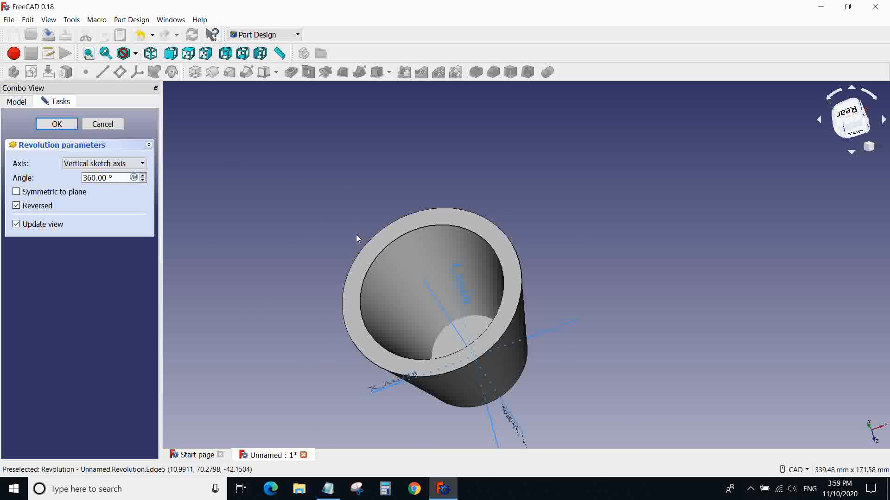
{"action": "middle_click_drag", "start_coordinate": [271, 276], "coordinate": [328, 229]}
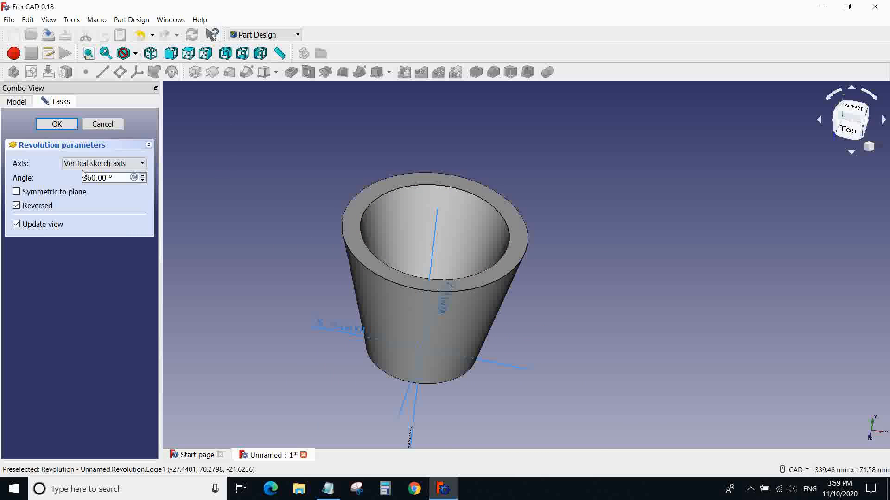
- Try the horizontal sketch axis as the revolution axis and inspect the resulting preview from several angles
{"action": "left_click", "coordinate": [105, 163]}
{"action": "left_click", "coordinate": [102, 181]}
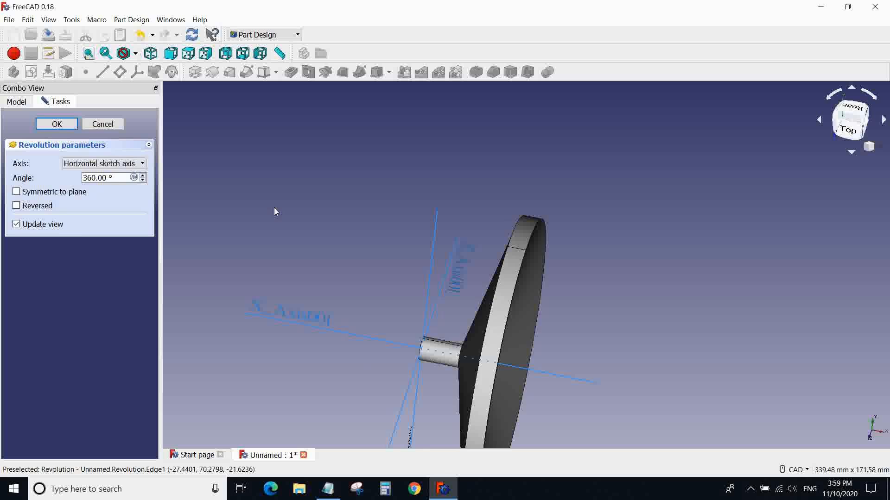
{"action": "middle_click_drag", "start_coordinate": [458, 229], "coordinate": [427, 228]}
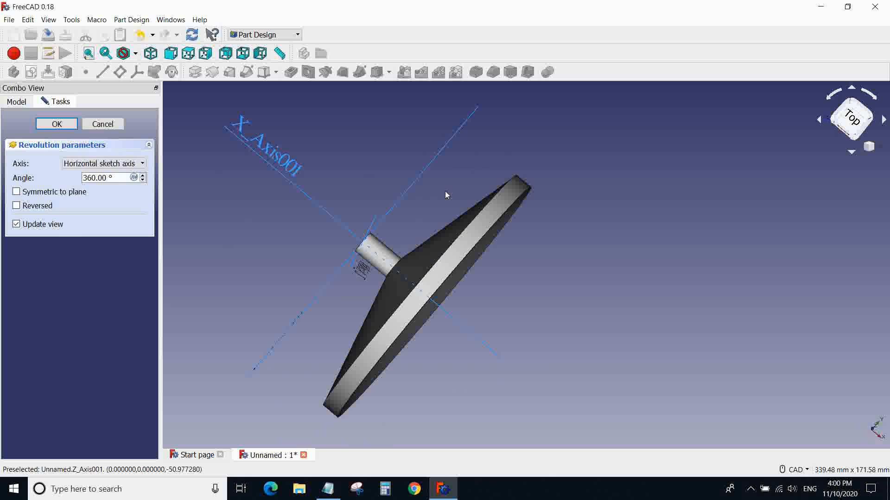
{"action": "middle_click_drag", "start_coordinate": [588, 201], "coordinate": [374, 255]}
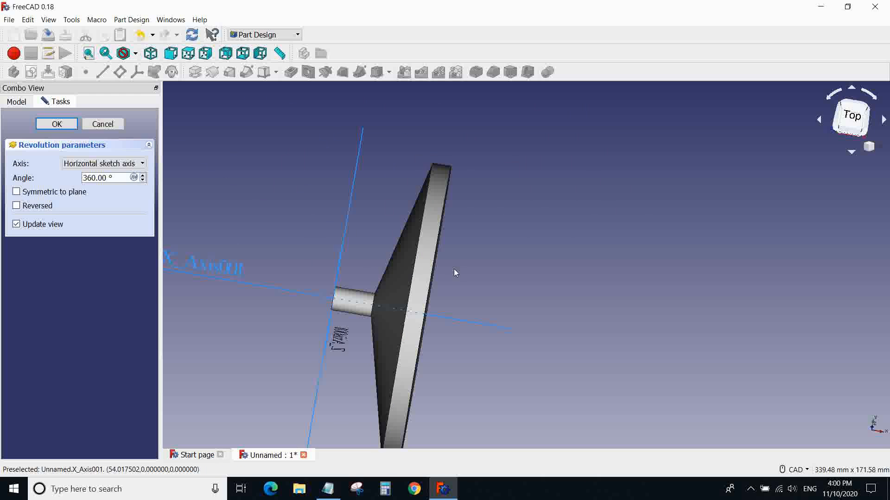
- Set the revolution axis back to the vertical sketch axis and accept the revolution
{"action": "left_click", "coordinate": [95, 164]}
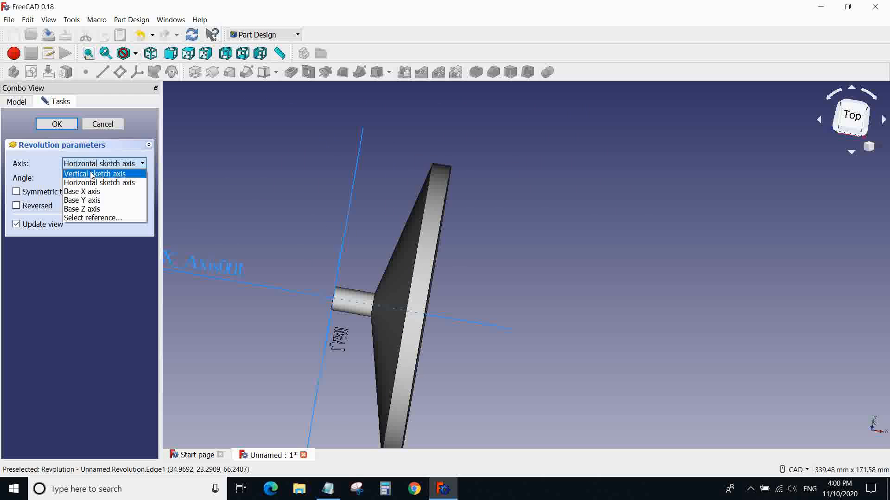
{"action": "left_click", "coordinate": [91, 175]}
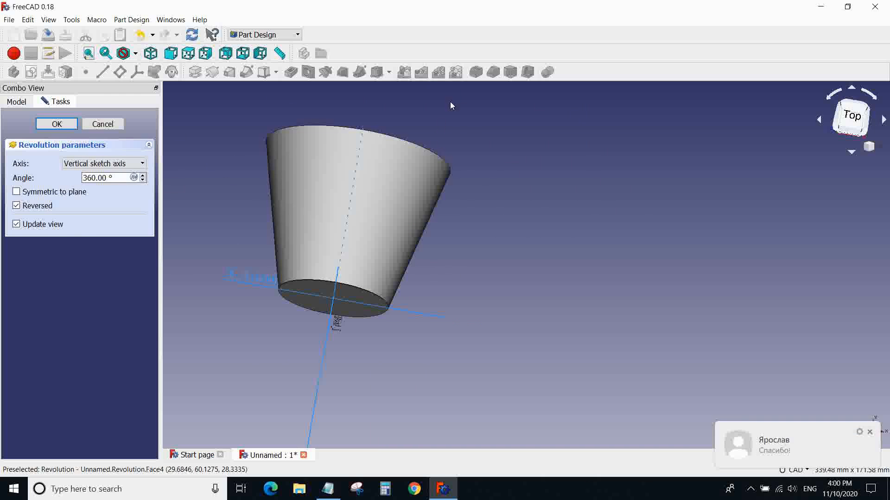
{"action": "middle_click_drag", "start_coordinate": [421, 116], "coordinate": [408, 176]}
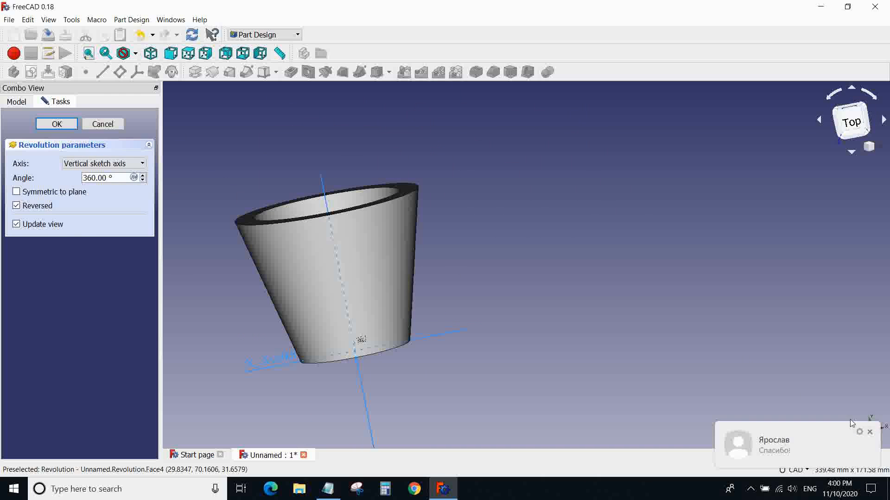
{"action": "left_click", "coordinate": [868, 433]}
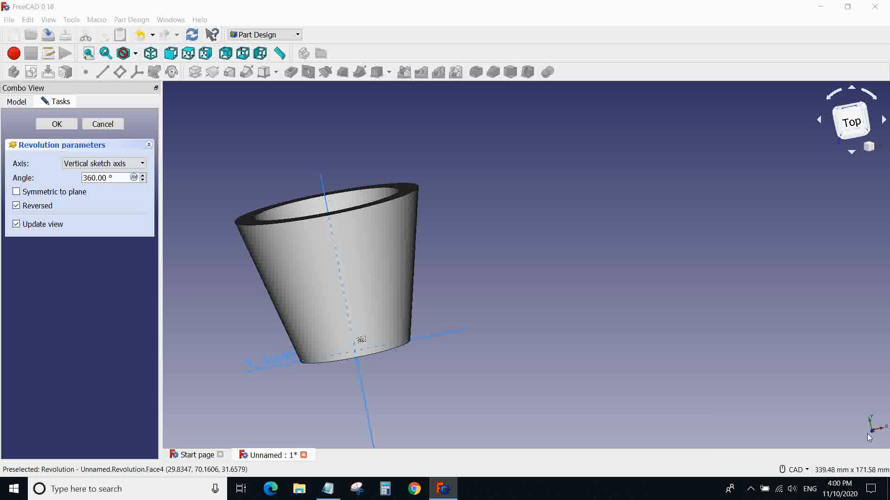
{"action": "middle_click_drag", "start_coordinate": [479, 152], "coordinate": [473, 213]}
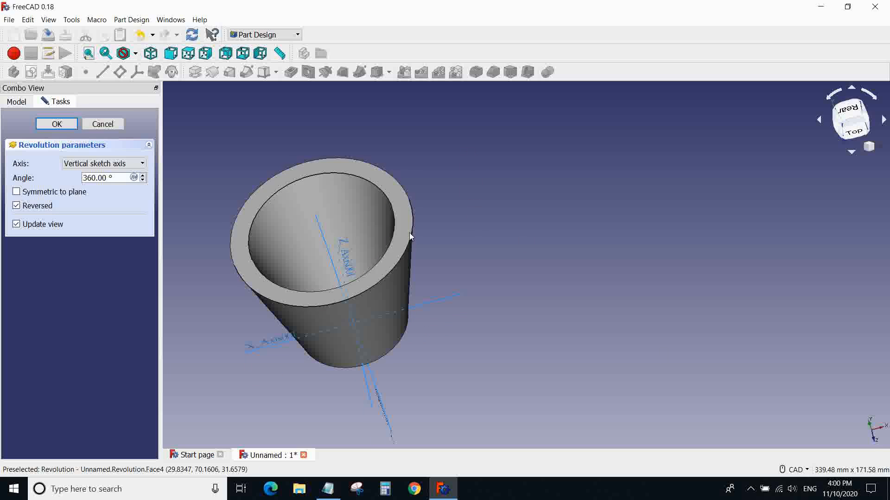
{"action": "middle_click_drag", "start_coordinate": [430, 282], "coordinate": [430, 304]}
{"action": "left_click", "coordinate": [56, 124]}
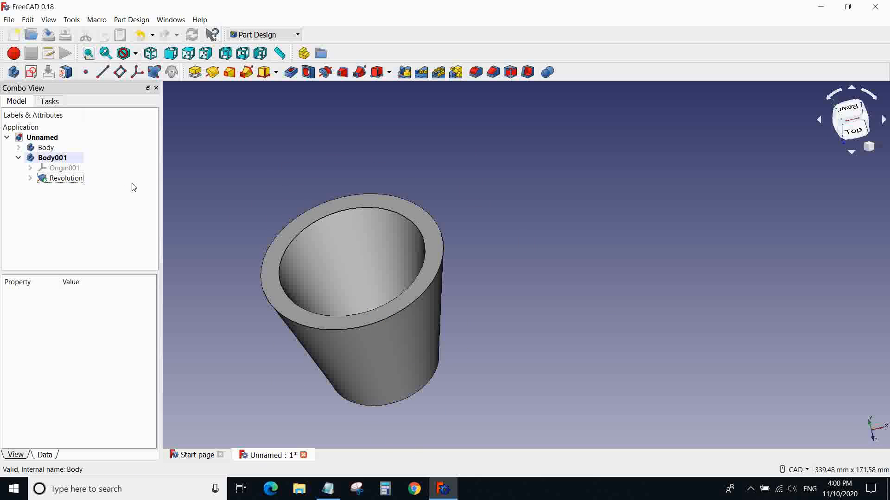
- Fillet the outer circular edge of the cup's base with a 5 mm radius
{"action": "middle_click_drag", "start_coordinate": [282, 244], "coordinate": [352, 278]}
{"action": "middle_click_drag", "start_coordinate": [484, 320], "coordinate": [426, 285]}
{"action": "left_click", "coordinate": [426, 285]}
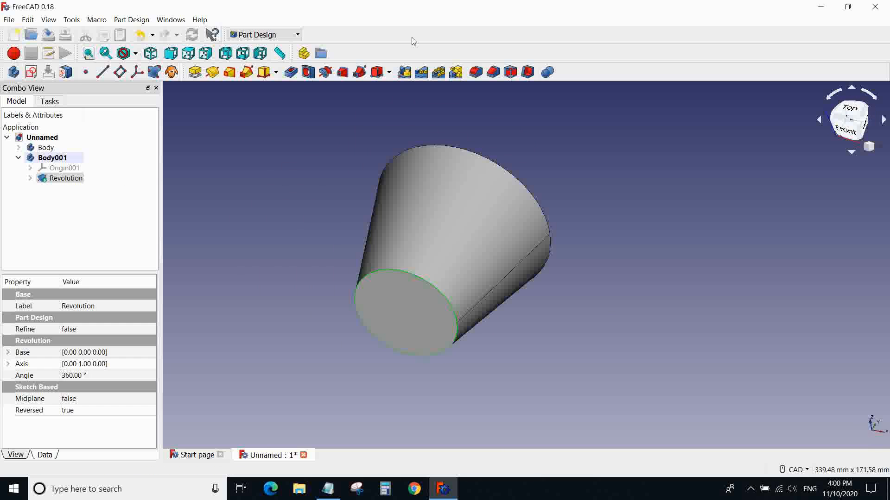
{"action": "left_click", "coordinate": [479, 74]}
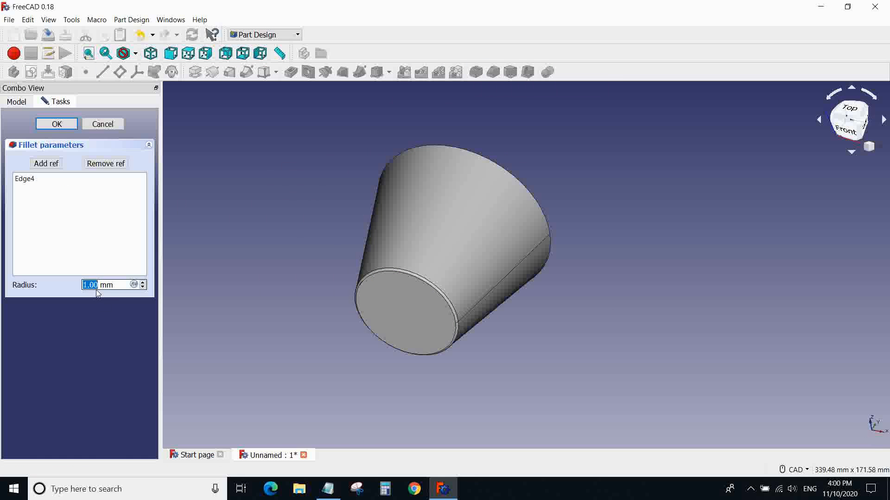
{"action": "type", "text": "5"}
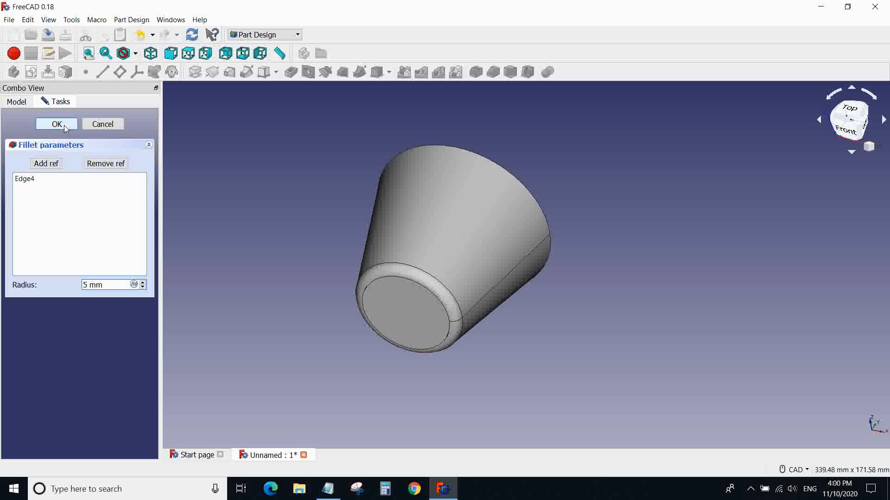
{"action": "left_click", "coordinate": [57, 125]}
- Fillet the outer and inner edges of the cup's rim with a 3 mm radius
{"action": "middle_click_drag", "start_coordinate": [333, 193], "coordinate": [366, 276]}
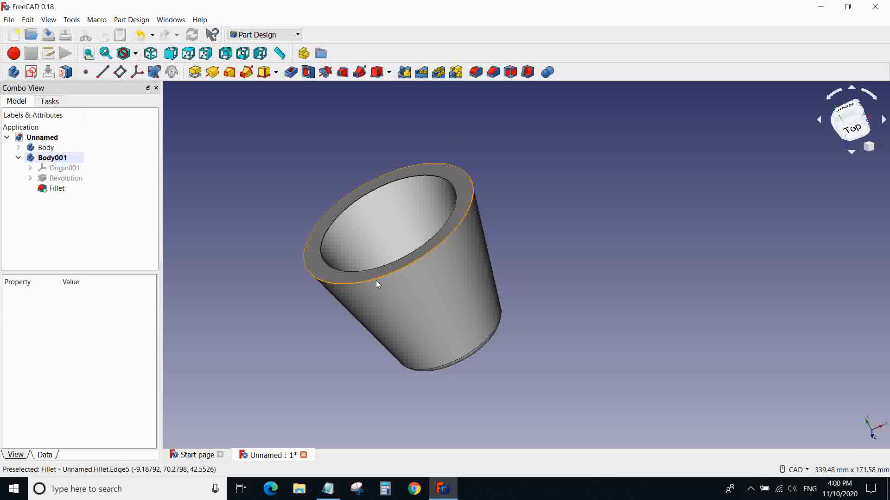
{"action": "left_click", "coordinate": [377, 283]}
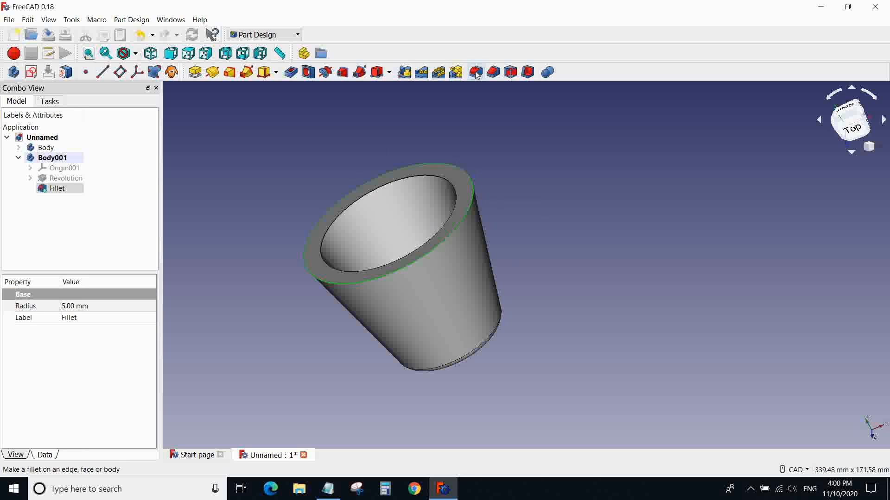
{"action": "left_click", "coordinate": [349, 271], "text": "ctrl"}
{"action": "left_click", "coordinate": [476, 72]}
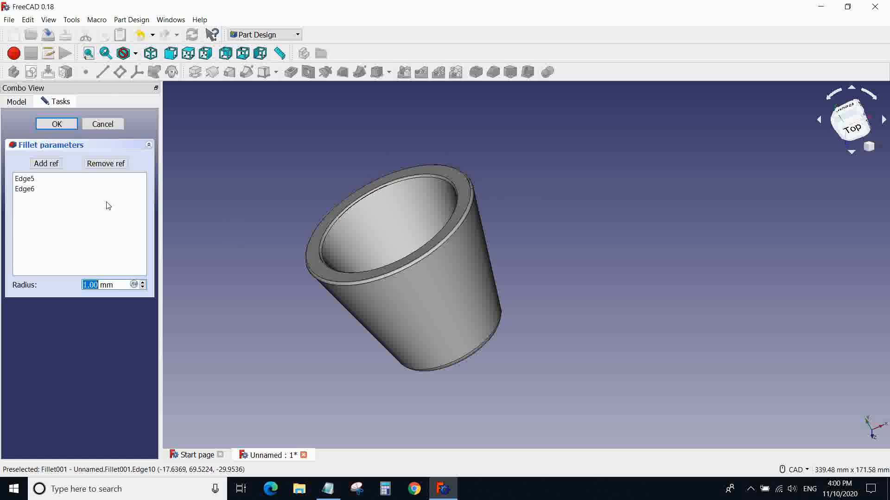
{"action": "type", "text": "3"}
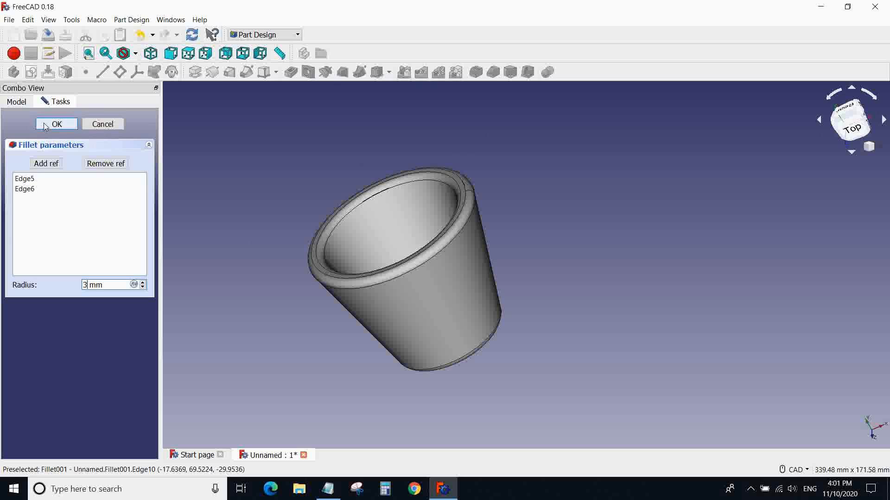
{"action": "left_click", "coordinate": [57, 124]}
{"action": "middle_click_drag", "start_coordinate": [269, 185], "coordinate": [319, 171]}
{"action": "middle_click_drag", "start_coordinate": [477, 275], "coordinate": [519, 275]}
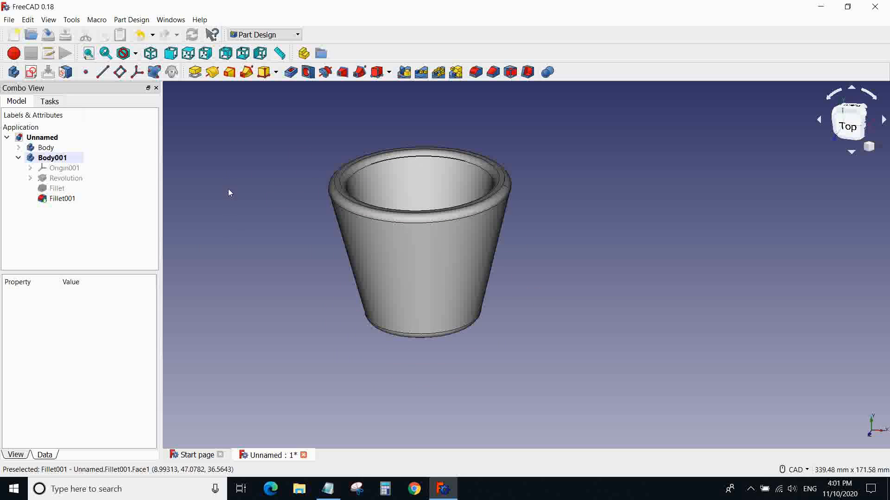
- Reopen the profile sketch beneath the revolution and view it straight from the top with the model tree shown
{"action": "middle_click_drag", "start_coordinate": [234, 155], "coordinate": [236, 195]}
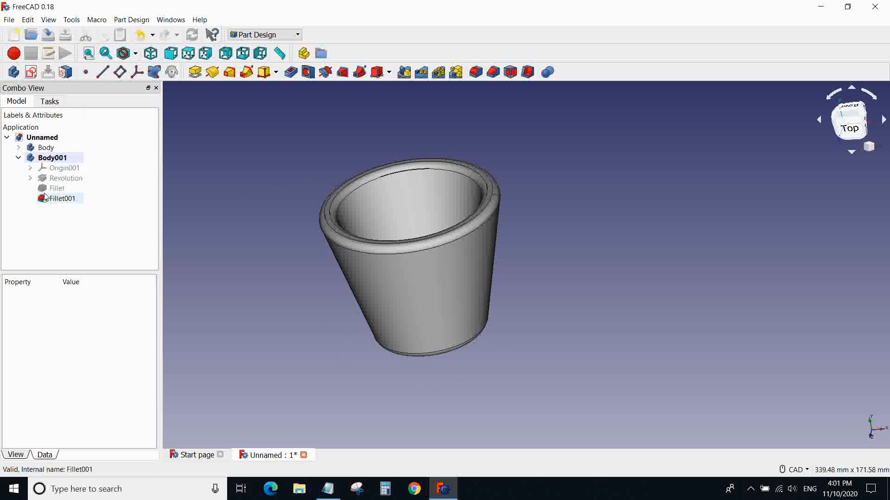
{"action": "left_click", "coordinate": [18, 158]}
{"action": "left_click", "coordinate": [19, 148]}
{"action": "left_click", "coordinate": [19, 147]}
{"action": "left_click", "coordinate": [18, 158]}
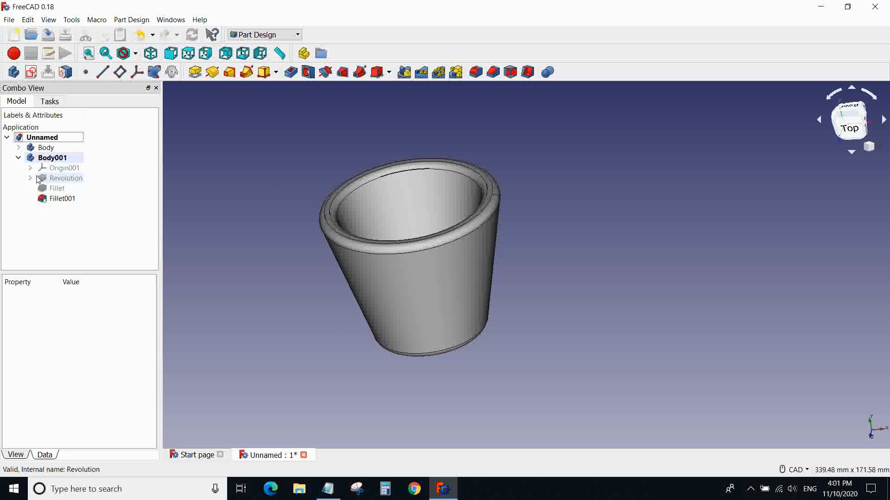
{"action": "left_click", "coordinate": [30, 178]}
{"action": "left_click", "coordinate": [66, 189]}
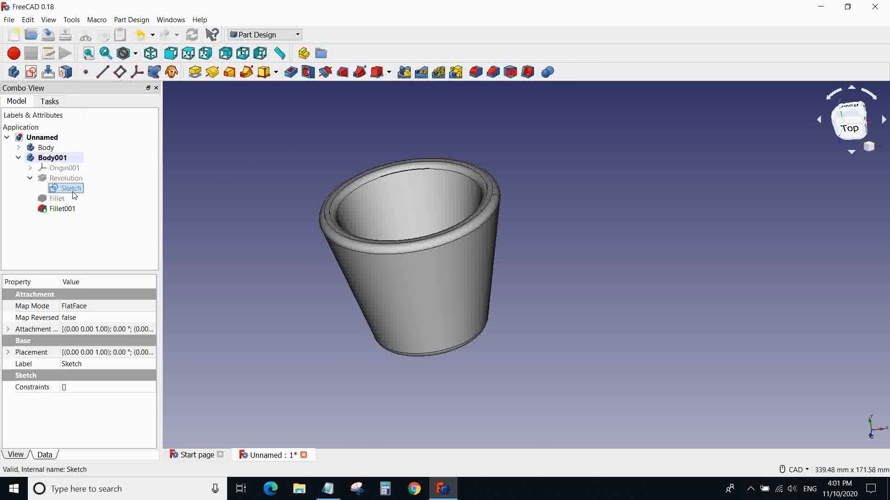
{"action": "double_click", "coordinate": [71, 191]}
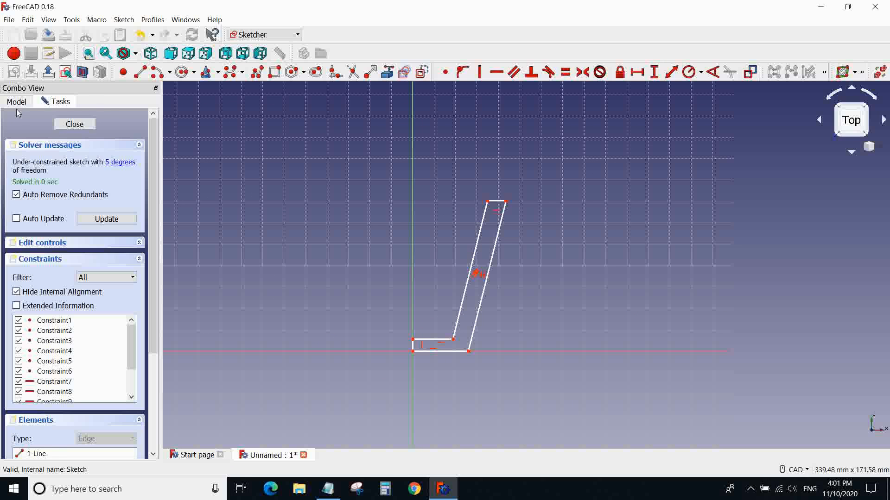
{"action": "left_click", "coordinate": [17, 102]}
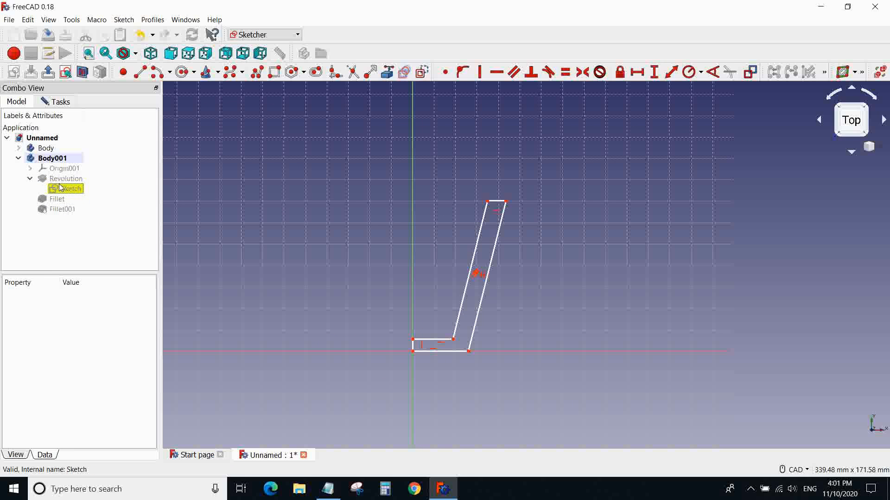
{"action": "mouse_move", "coordinate": [538, 227]}
{"action": "middle_mouse_down"}
{"action": "mouse_move", "coordinate": [508, 255]}
{"action": "mouse_move", "coordinate": [519, 225]}
{"action": "mouse_move", "coordinate": [508, 223]}
{"action": "mouse_move", "coordinate": [504, 266]}
{"action": "mouse_move", "coordinate": [505, 251]}
{"action": "middle_mouse_up"}
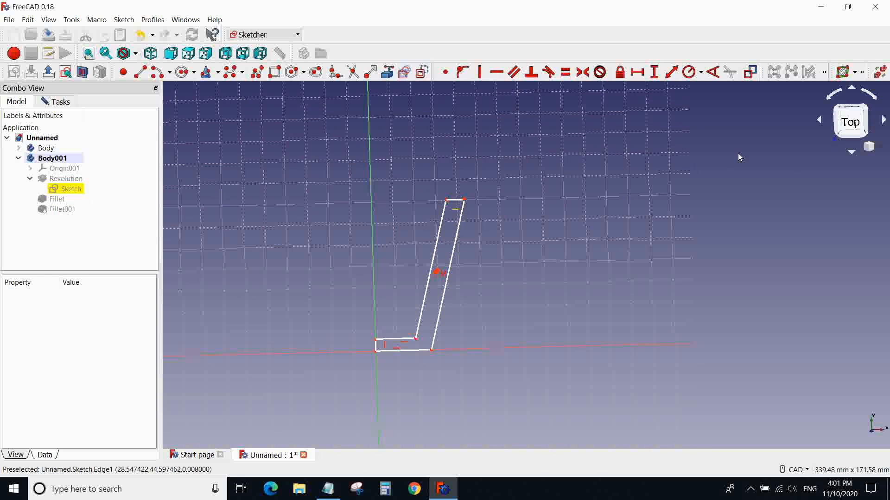
{"action": "left_click", "coordinate": [850, 130]}
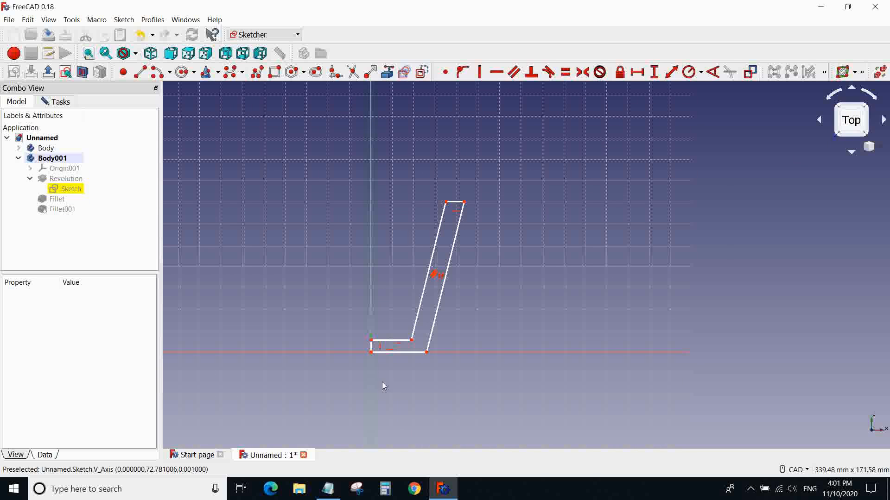
- Move the profile's outer slanted edge far outward, raise the foot's upper edge slightly, and leave the sketch to update the solid
{"action": "left_click_drag", "start_coordinate": [433, 338], "coordinate": [607, 349]}
{"action": "left_click_drag", "start_coordinate": [420, 310], "coordinate": [420, 304]}
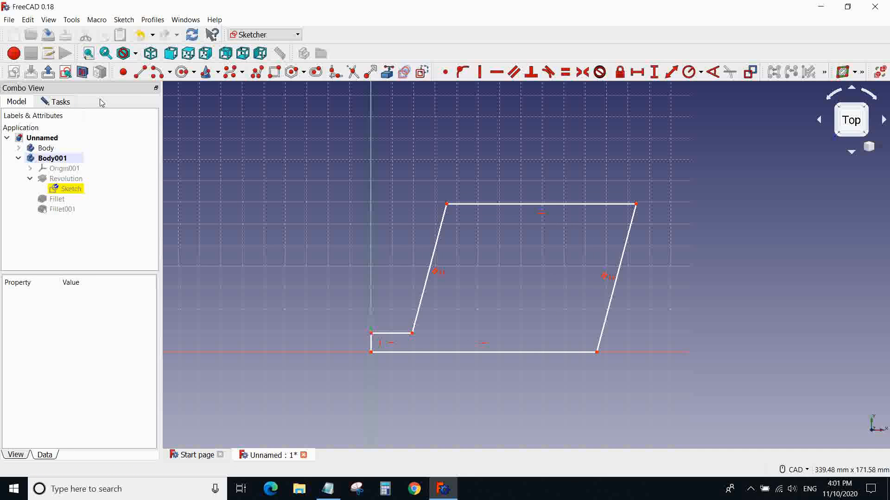
{"action": "left_click", "coordinate": [49, 73]}
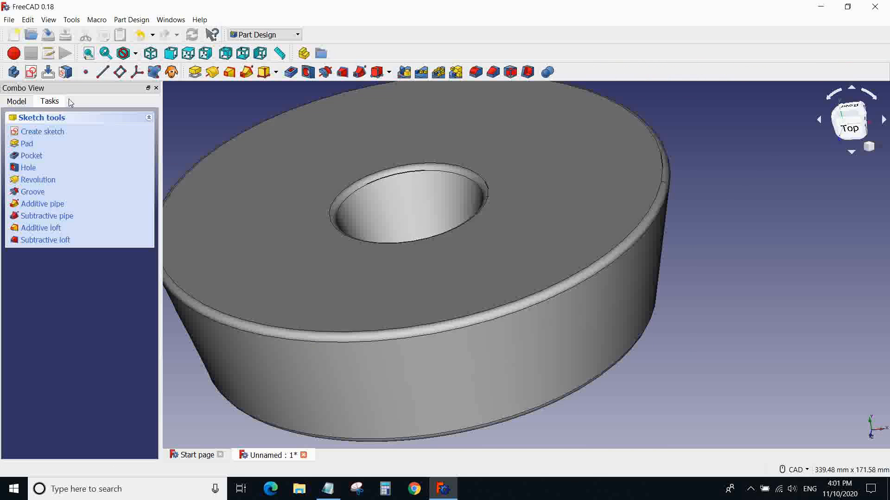
{"action": "middle_click_drag", "start_coordinate": [205, 119], "coordinate": [301, 144]}
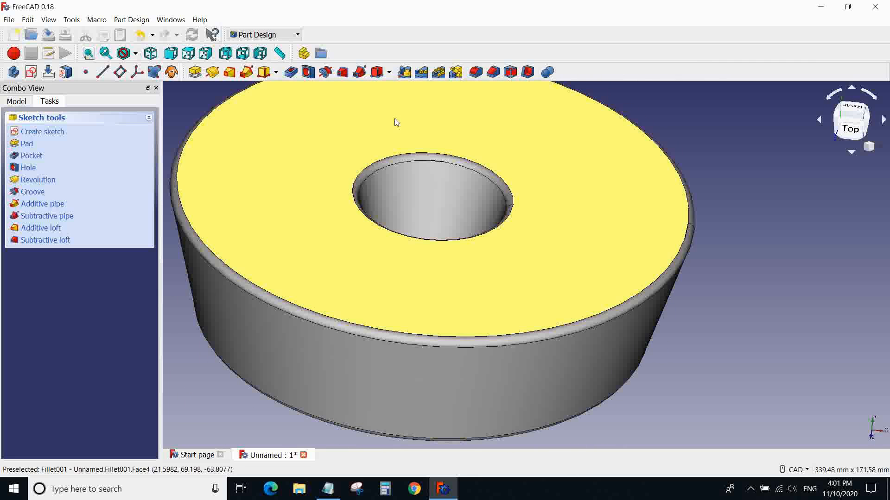
{"action": "mouse_move", "coordinate": [759, 278]}
{"action": "middle_mouse_down"}
{"action": "mouse_move", "coordinate": [741, 269]}
{"action": "mouse_move", "coordinate": [693, 208]}
{"action": "mouse_move", "coordinate": [675, 146]}
{"action": "mouse_move", "coordinate": [679, 229]}
{"action": "middle_mouse_up"}
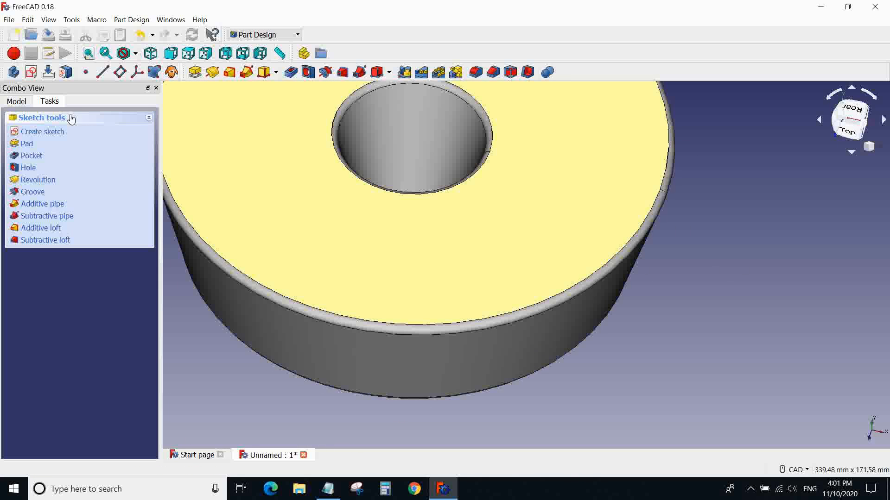
- Reopen the profile sketch, move the inner slanted edge outward close to the outer one, and raise the wall's top edge
{"action": "left_click", "coordinate": [16, 101]}
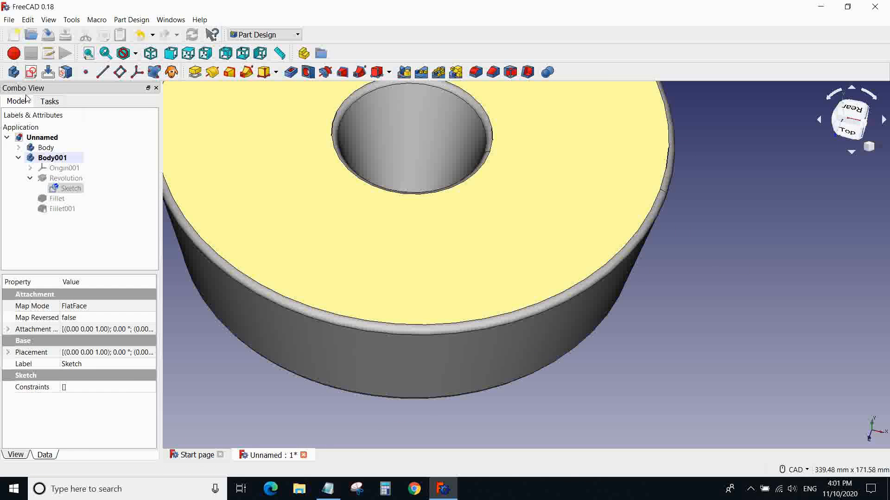
{"action": "double_click", "coordinate": [66, 189]}
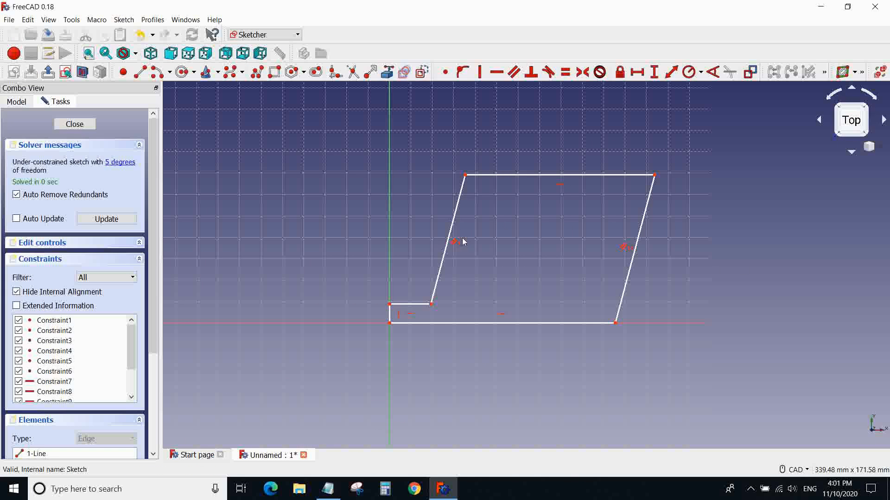
{"action": "left_click_drag", "start_coordinate": [449, 238], "coordinate": [611, 218]}
{"action": "left_click_drag", "start_coordinate": [645, 161], "coordinate": [658, 112]}
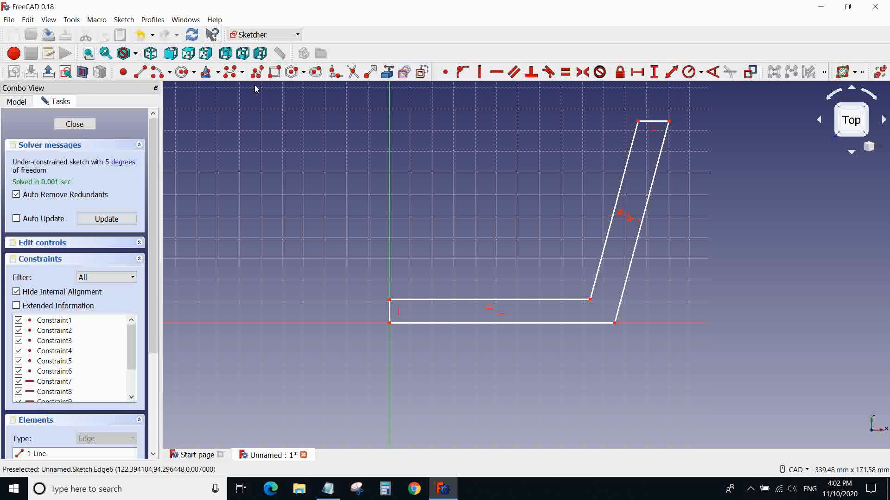
- Leave the profile sketch to update the revolved cup and view the whole reshaped solid from the side
{"action": "middle_click_drag", "start_coordinate": [380, 153], "coordinate": [392, 178]}
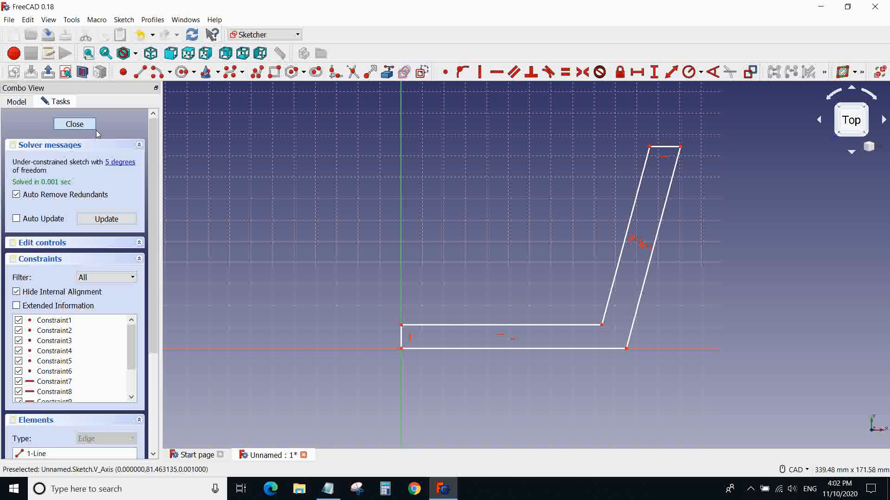
{"action": "left_click", "coordinate": [94, 128]}
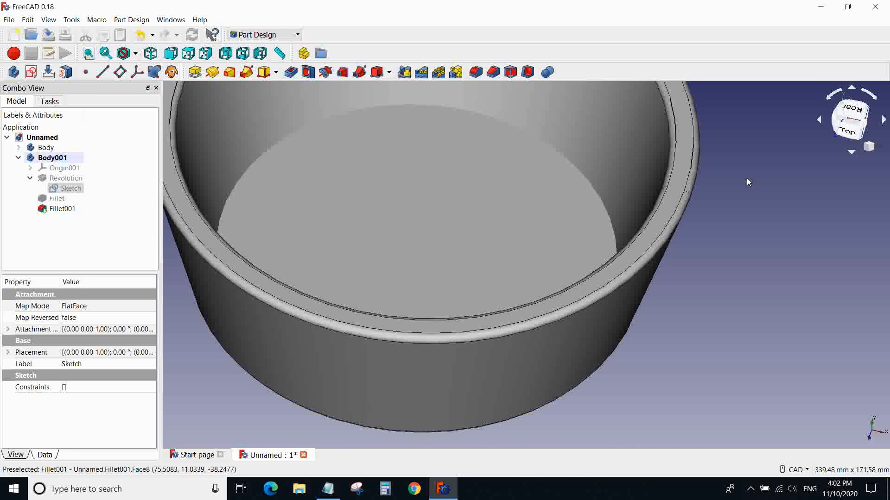
{"action": "scroll", "coordinate": [746, 178], "scroll_direction": "down", "scroll_amount": 4}
{"action": "middle_click_drag", "start_coordinate": [747, 185], "coordinate": [596, 343]}
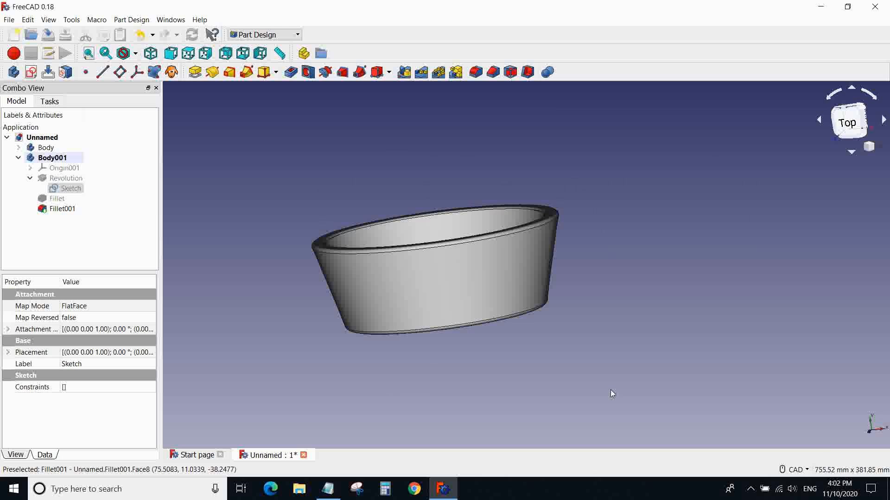
{"action": "left_click", "coordinate": [752, 488]}
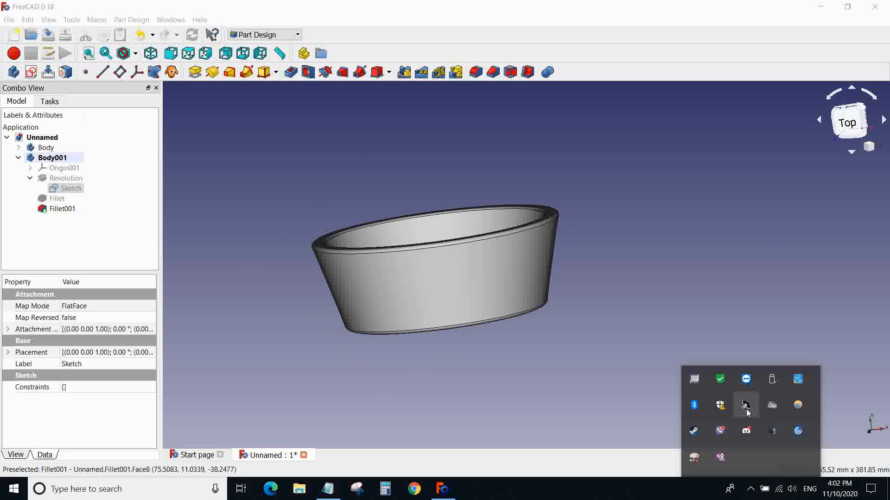
{"action": "right_click", "coordinate": [770, 429]}
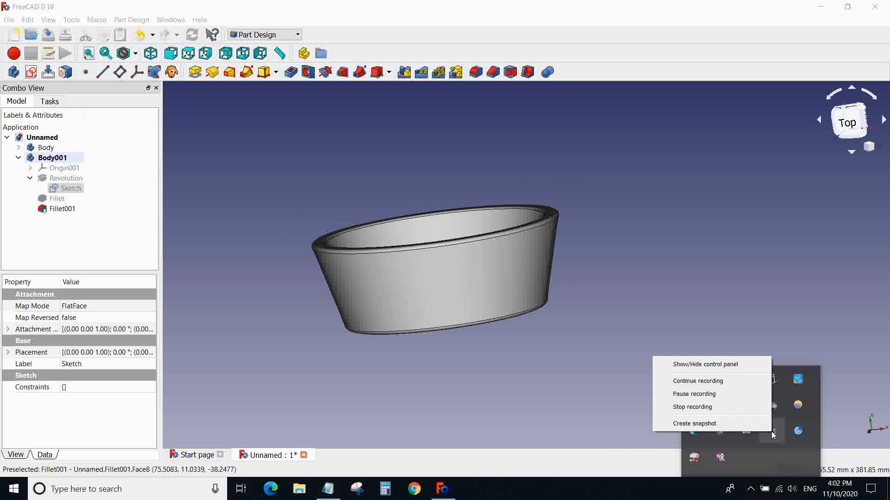
{"action": "left_click", "coordinate": [704, 365]}
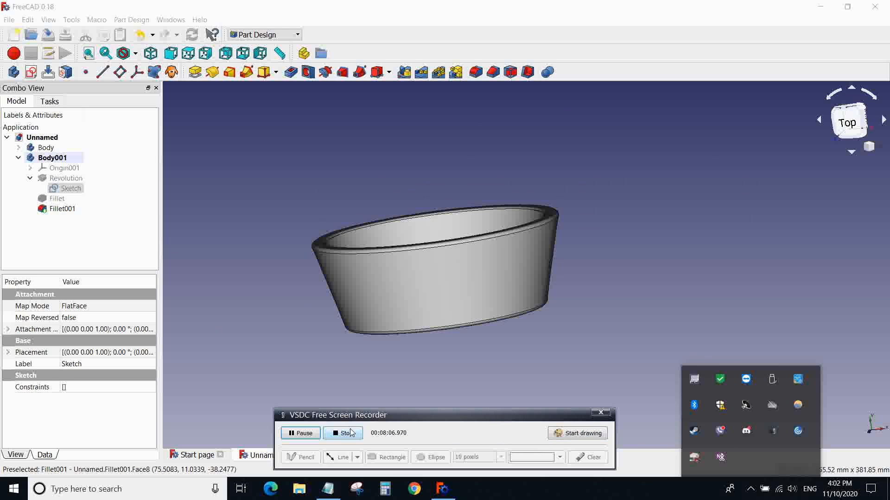